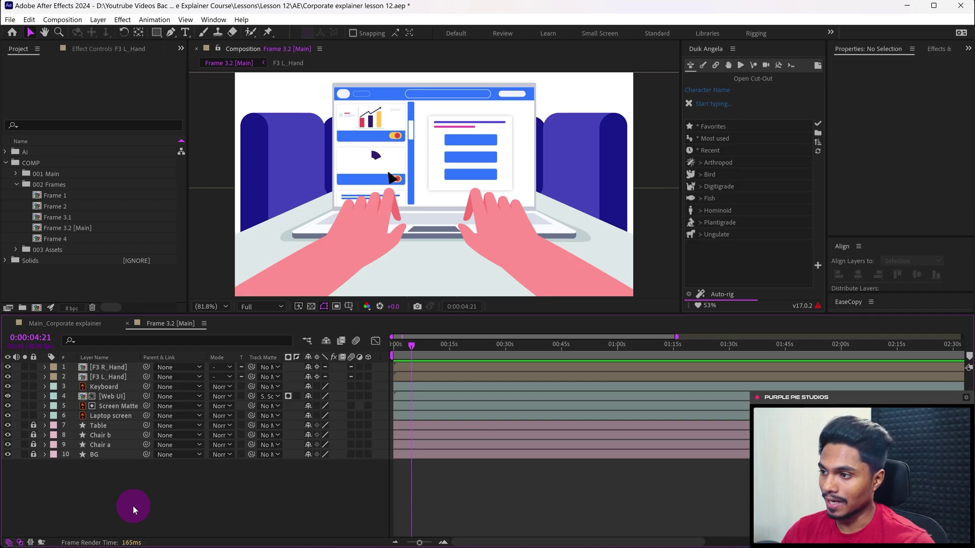
Open the F3 L_Hand precomposition for editing
{"action": "left_click", "coordinate": [100, 378]}
{"action": "left_click_drag", "start_coordinate": [340, 264], "coordinate": [324, 249]}
{"action": "key", "text": "ctrl+z"}
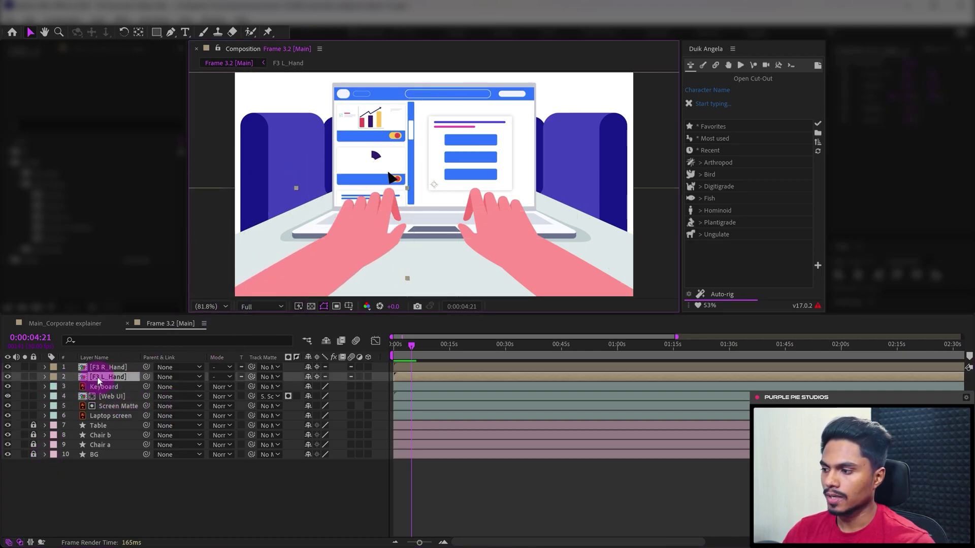
{"action": "double_click", "coordinate": [99, 378]}
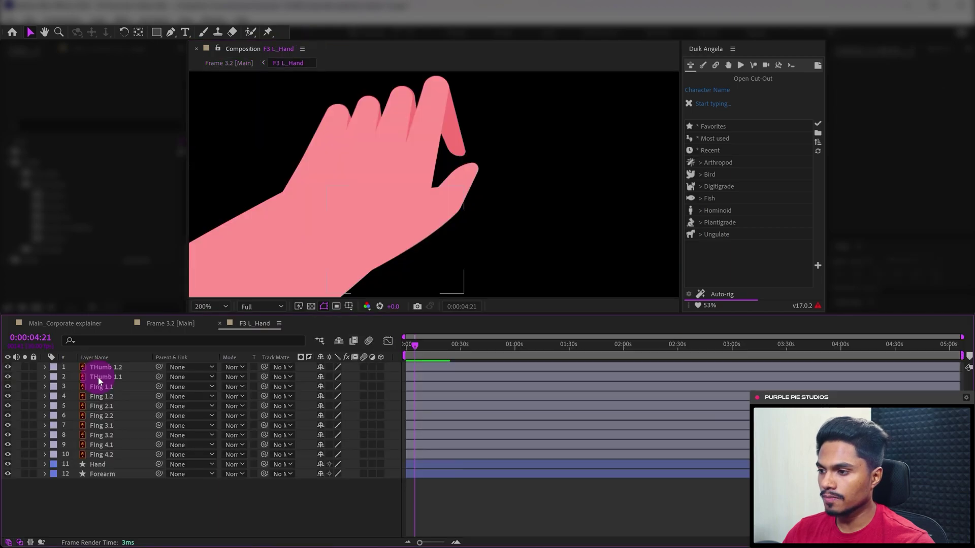
Lower the opacity of the Fing 1.1, Fing 1.2 and Hand layers to 62%
{"action": "left_click", "coordinate": [458, 126]}
{"action": "left_click_drag", "start_coordinate": [476, 78], "coordinate": [436, 96]}
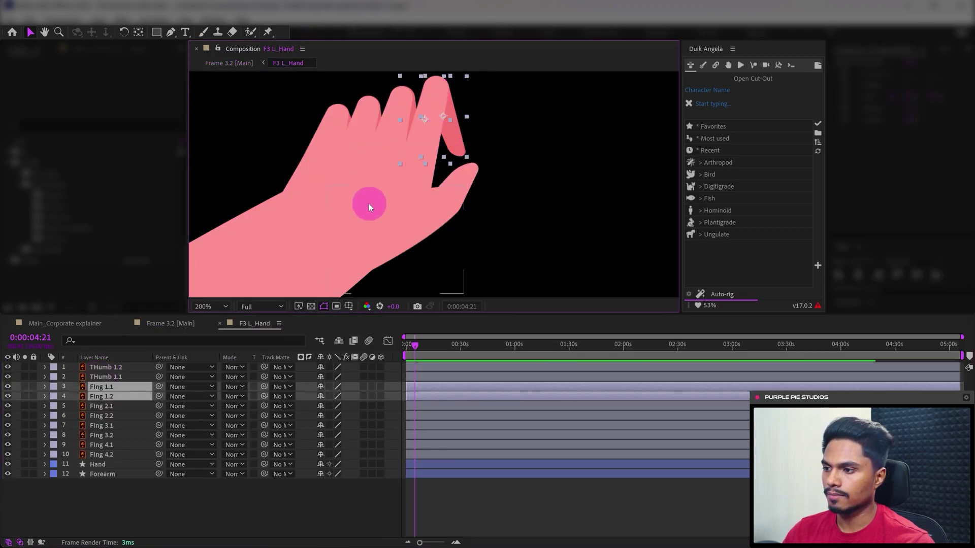
{"action": "left_click", "coordinate": [332, 184], "text": "shift"}
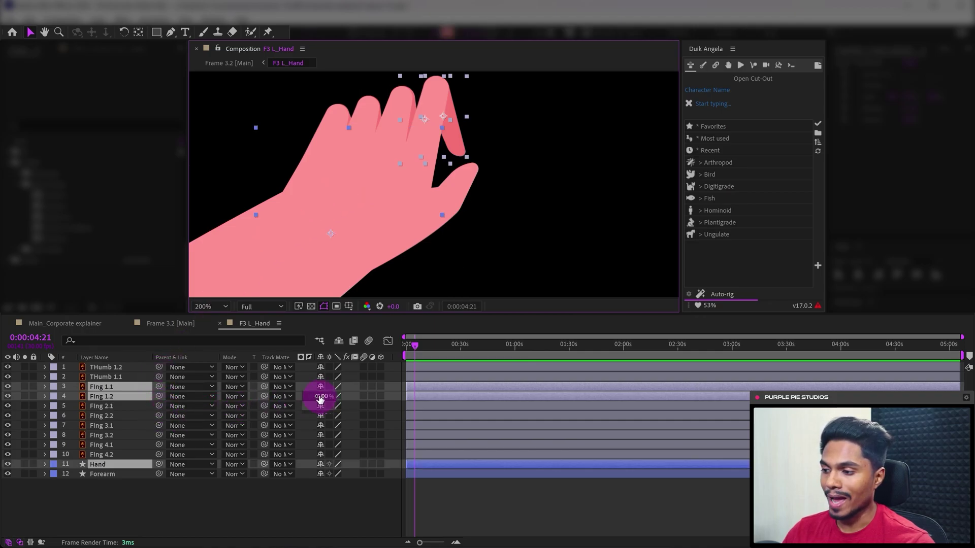
{"action": "key", "text": "t"}
{"action": "left_click_drag", "start_coordinate": [326, 396], "coordinate": [308, 399]}
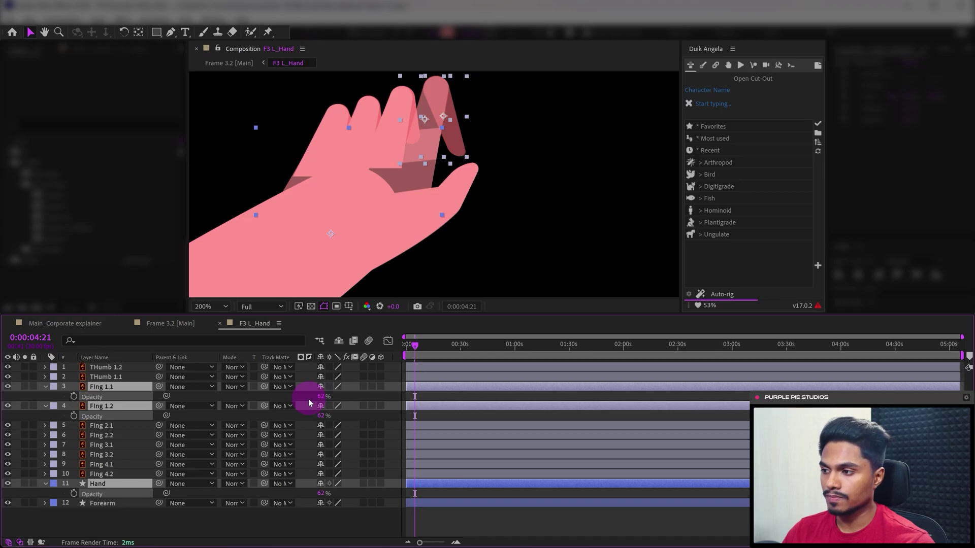
{"action": "left_click", "coordinate": [339, 398]}
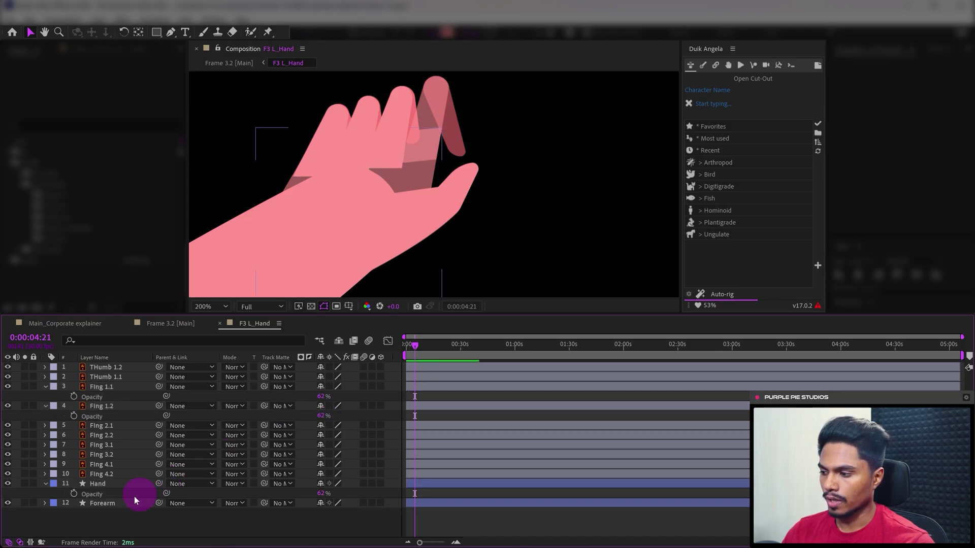
Curve the two upper corner vertices of the Hand layer's path with the Convert Vertex tool
{"action": "left_click", "coordinate": [99, 484]}
{"action": "left_click", "coordinate": [171, 32]}
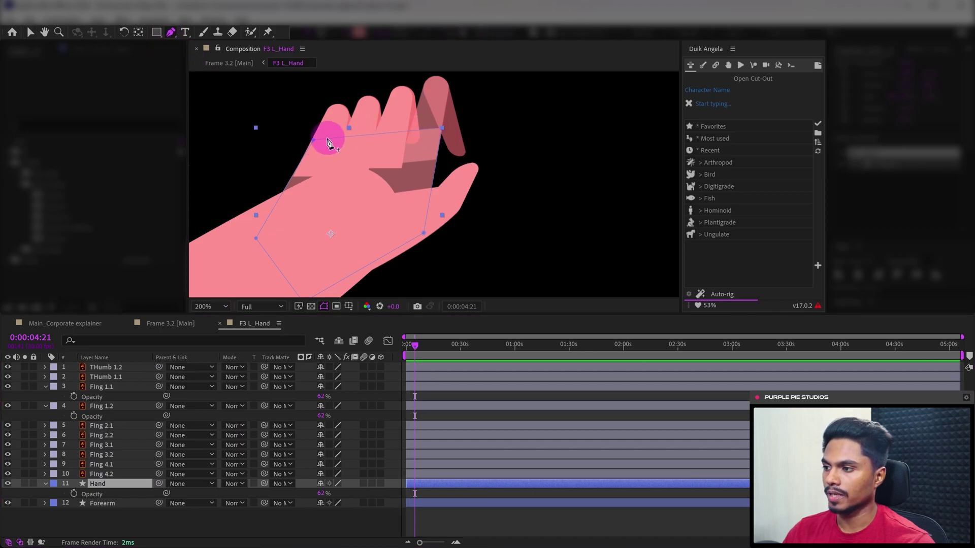
{"action": "left_click", "coordinate": [314, 144]}
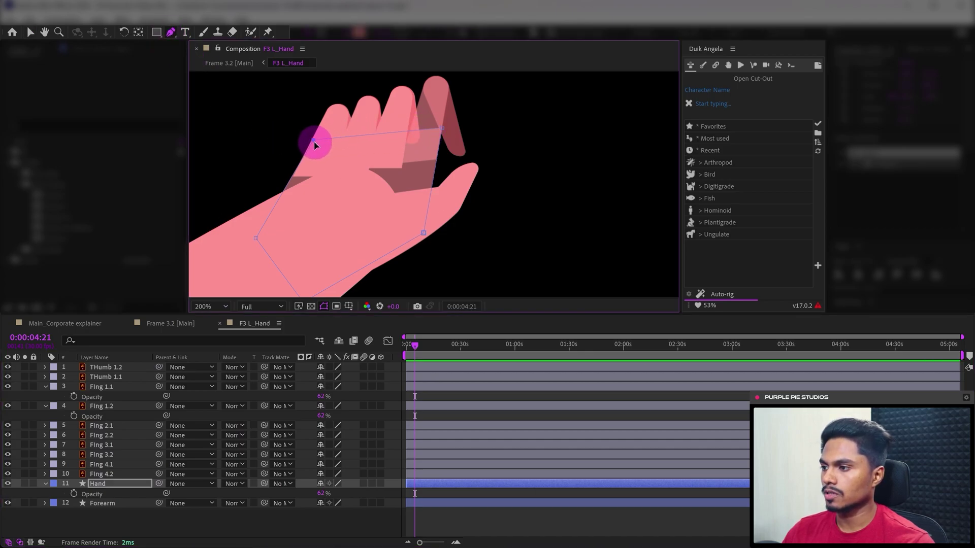
{"action": "left_click_drag", "start_coordinate": [314, 144], "coordinate": [320, 146]}
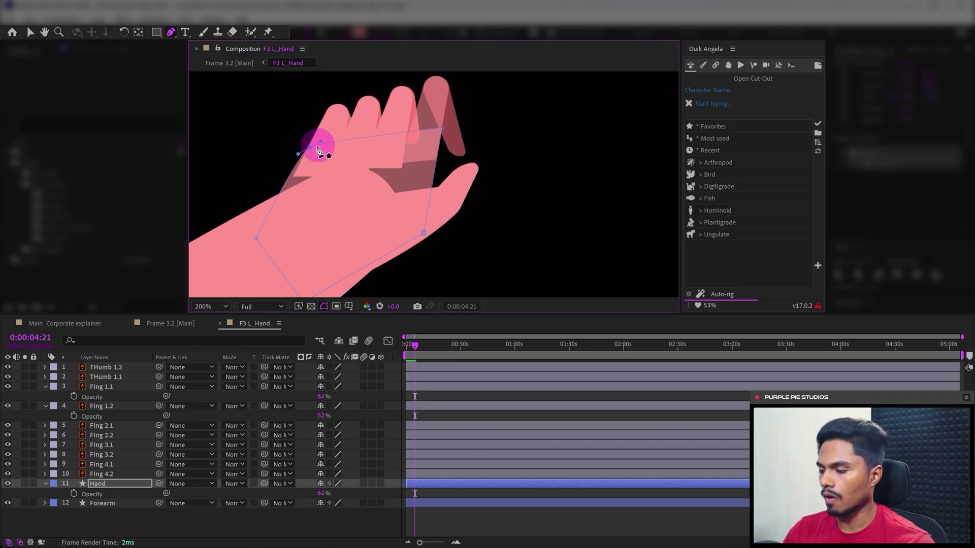
{"action": "key", "text": "v"}
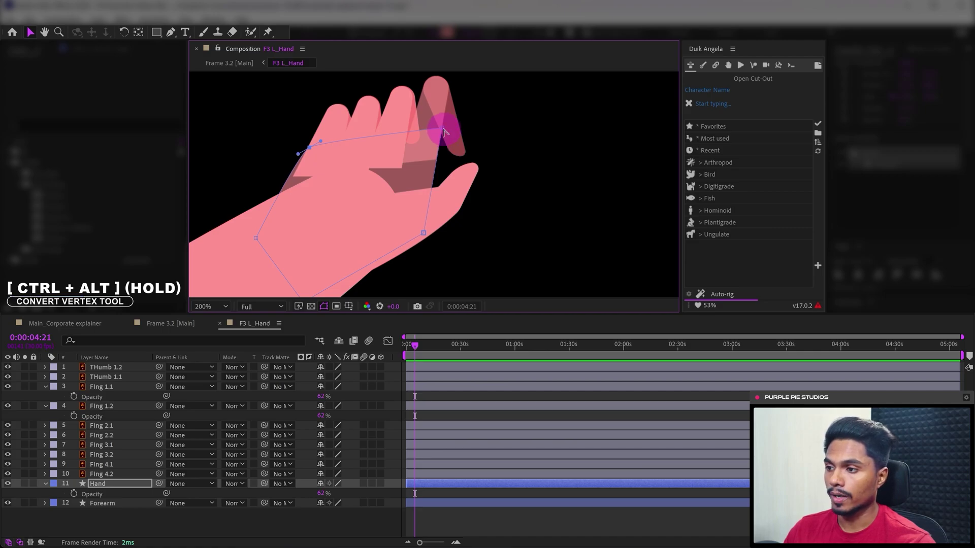
{"action": "left_click_drag", "start_coordinate": [442, 132], "coordinate": [447, 135]}
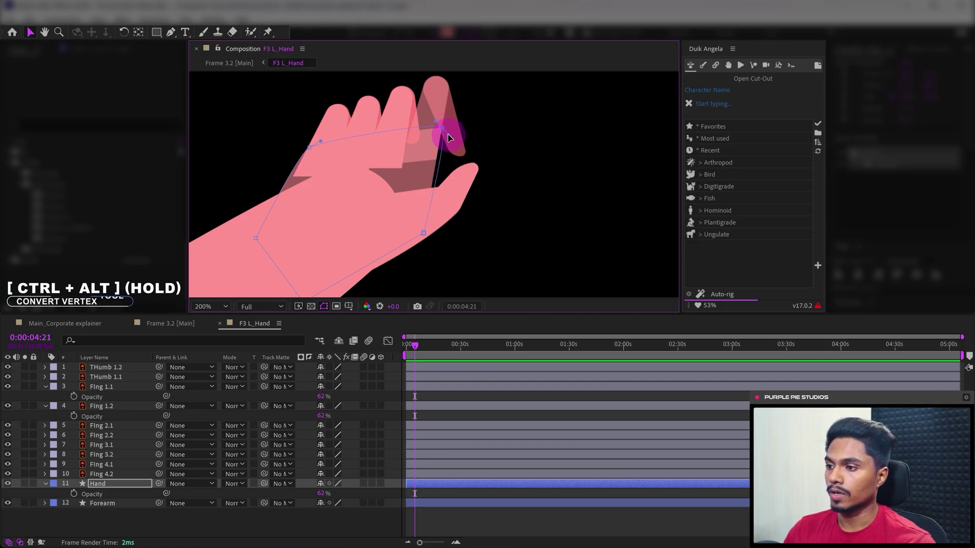
{"action": "left_click", "coordinate": [173, 34]}
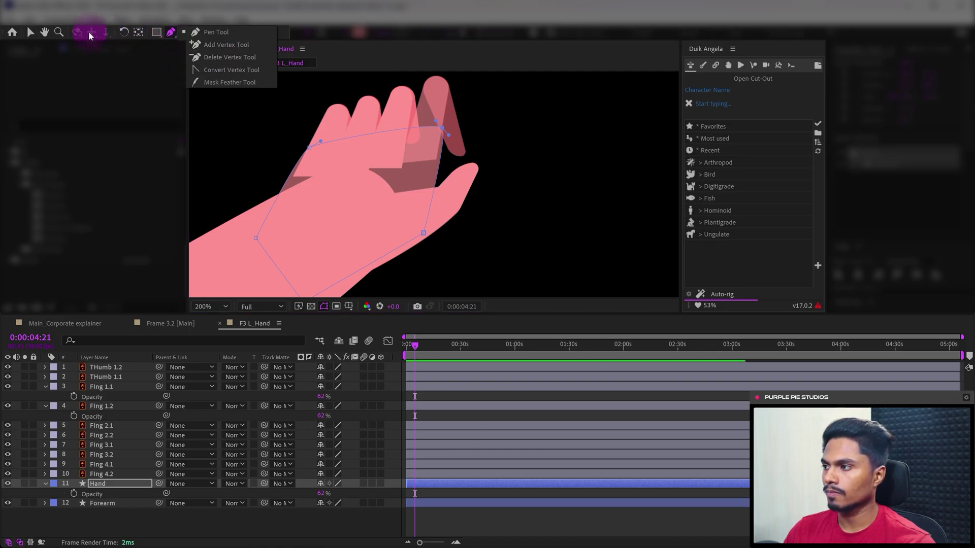
{"action": "left_click", "coordinate": [170, 34]}
{"action": "key", "text": "v"}
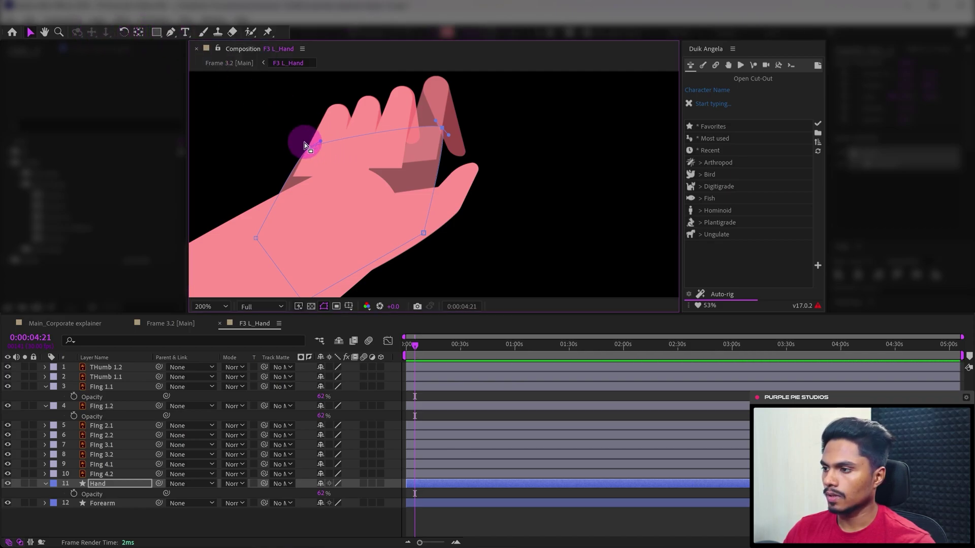
Nudge the two curved upper vertices of the Hand path slightly inward and deselect the layer
{"action": "left_click_drag", "start_coordinate": [311, 152], "coordinate": [313, 150]}
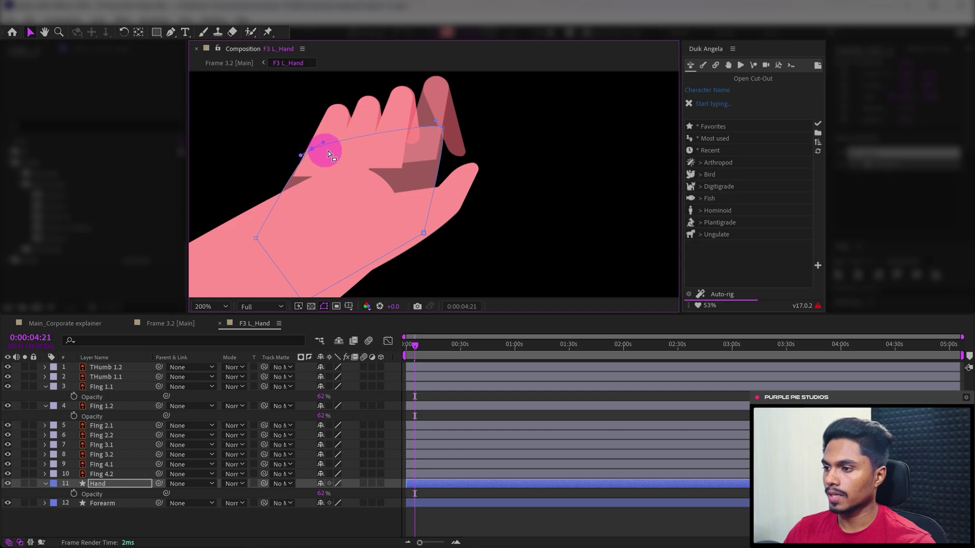
{"action": "left_click_drag", "start_coordinate": [442, 129], "coordinate": [435, 138]}
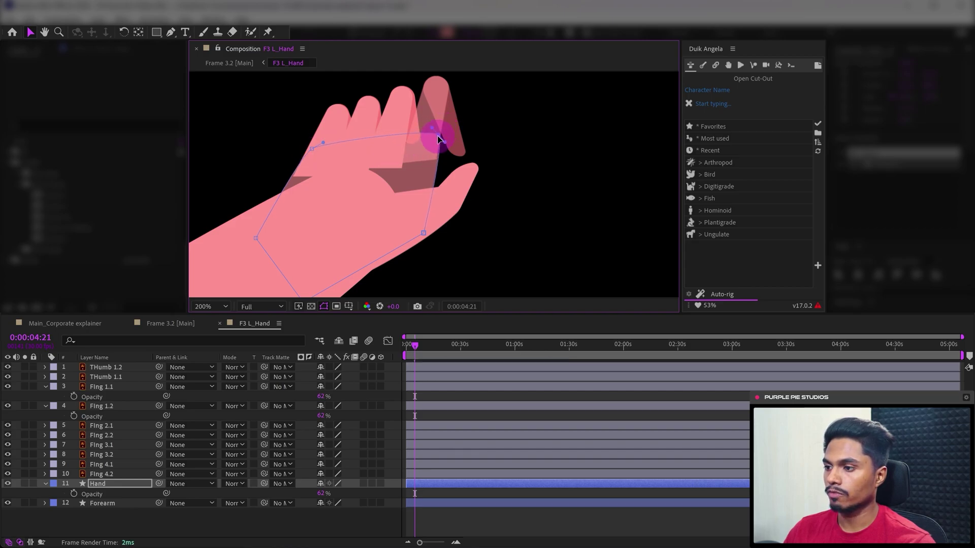
{"action": "left_click", "coordinate": [334, 158]}
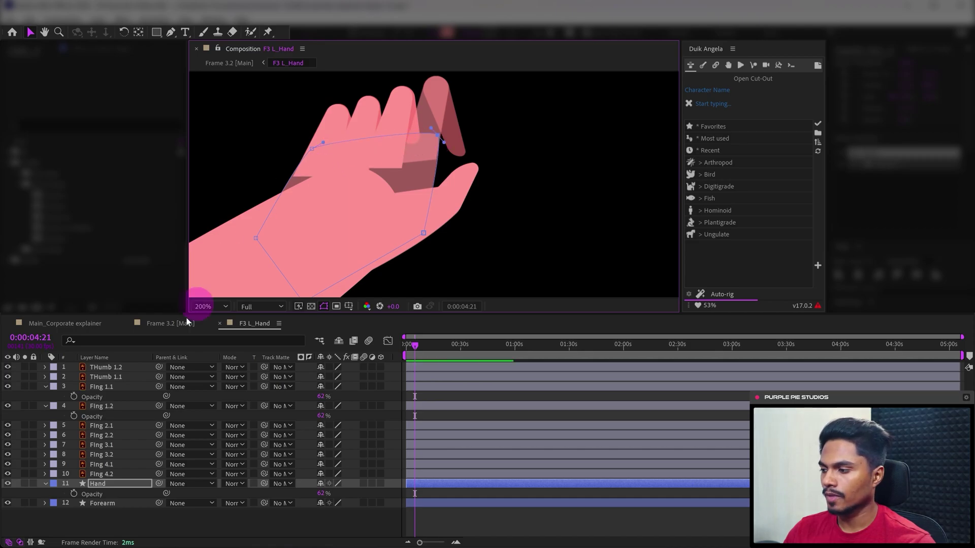
{"action": "left_click", "coordinate": [97, 515]}
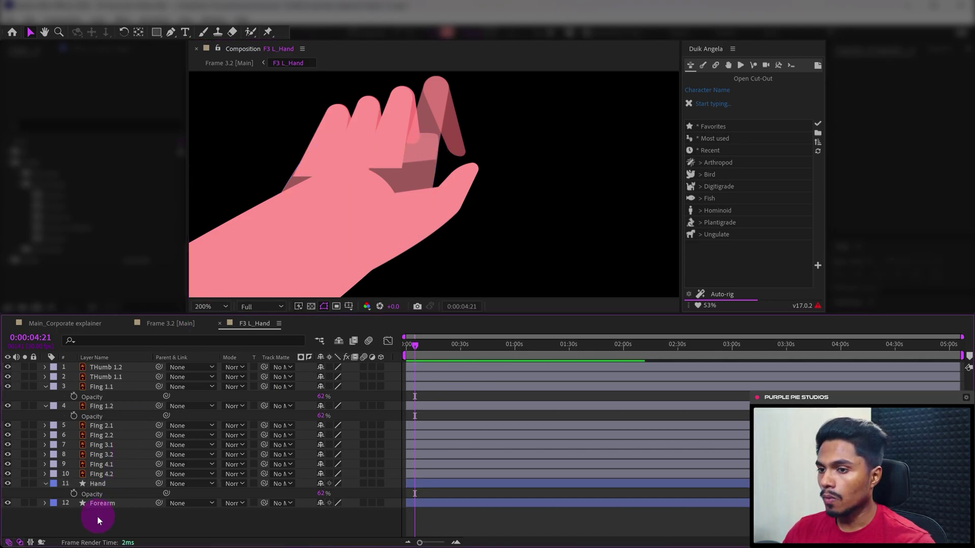
Create a hominoid arm bone chain with the Duik Angela bone tools
{"action": "left_click", "coordinate": [701, 69]}
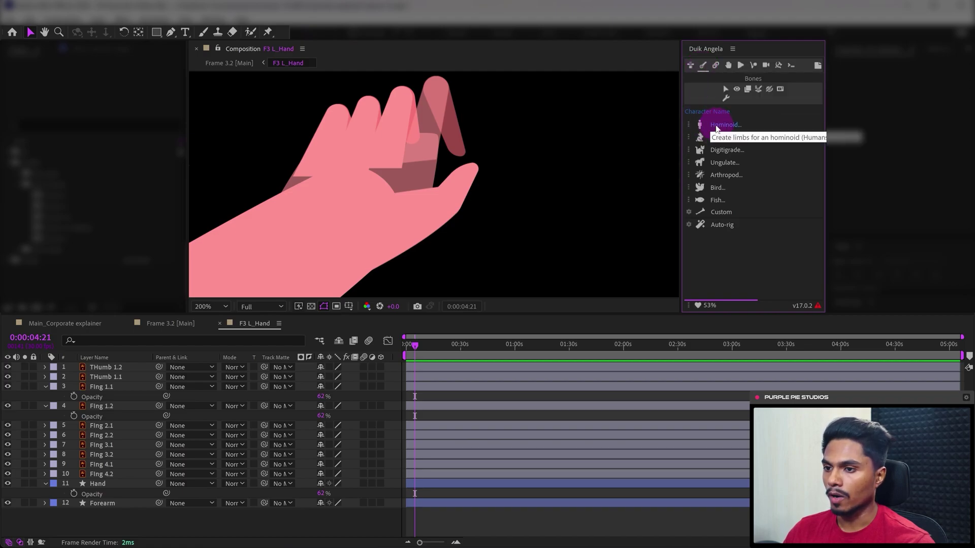
{"action": "left_click", "coordinate": [717, 127]}
{"action": "left_click", "coordinate": [746, 142]}
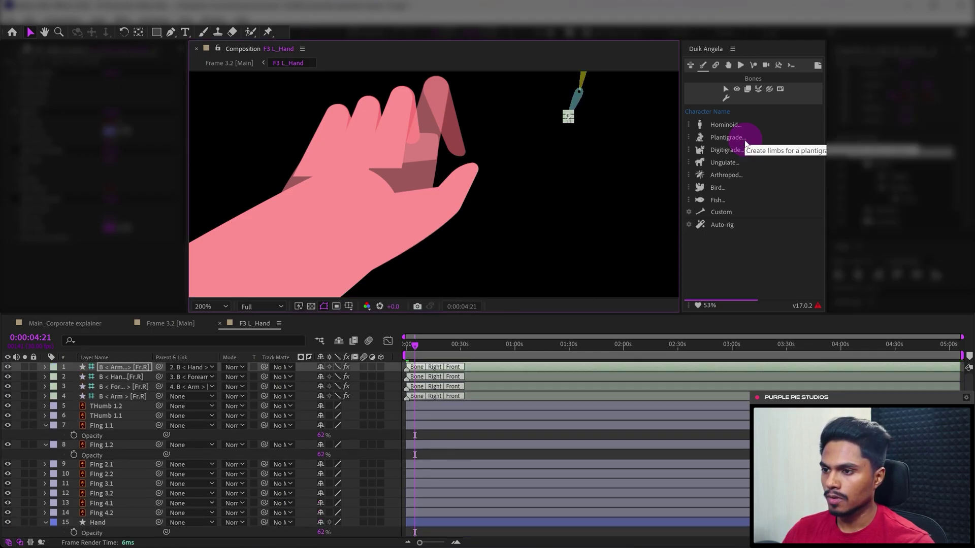
Place the Arm bone at the base of finger 1, where it meets the Hand shape
{"action": "left_click_drag", "start_coordinate": [568, 117], "coordinate": [404, 231]}
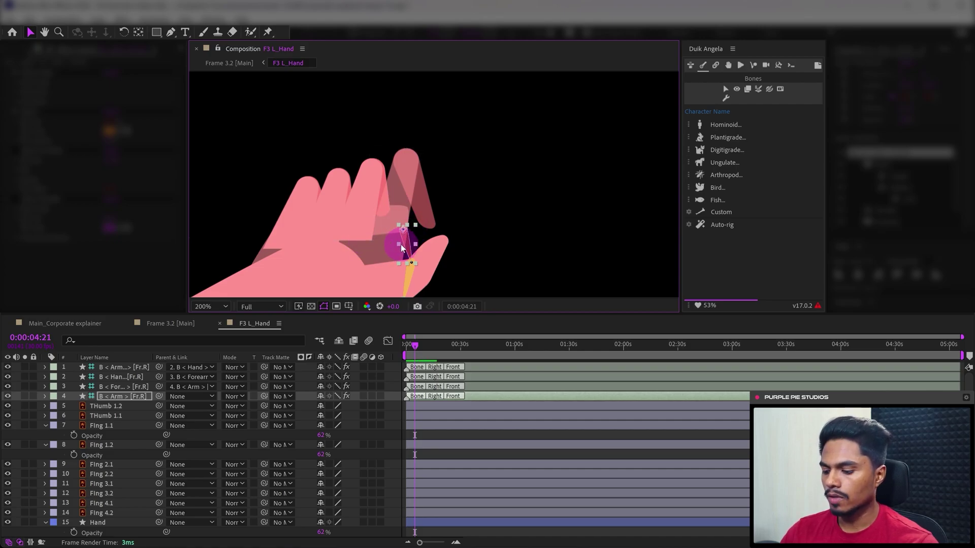
{"action": "scroll", "coordinate": [394, 221], "scroll_direction": "up", "scroll_amount": 2}
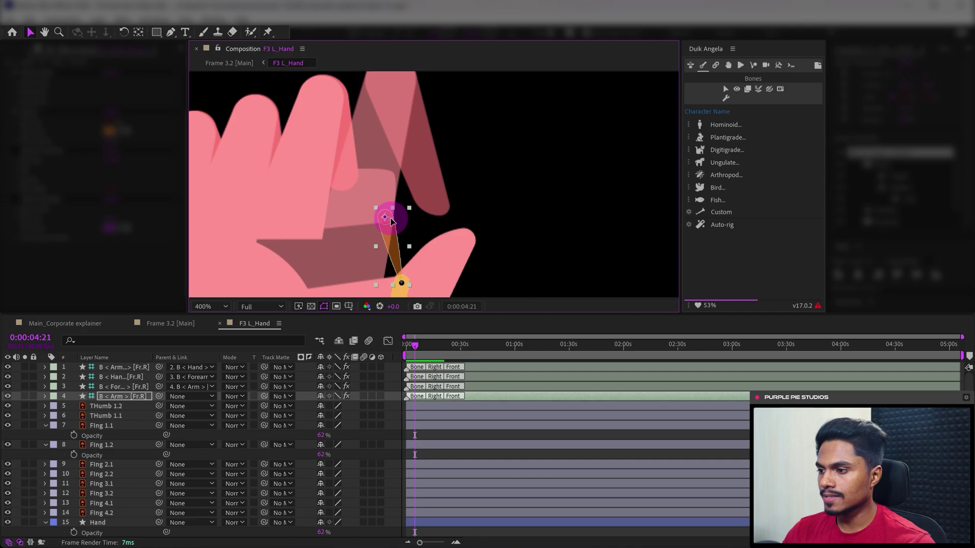
{"action": "left_click_drag", "start_coordinate": [391, 219], "coordinate": [426, 141]}
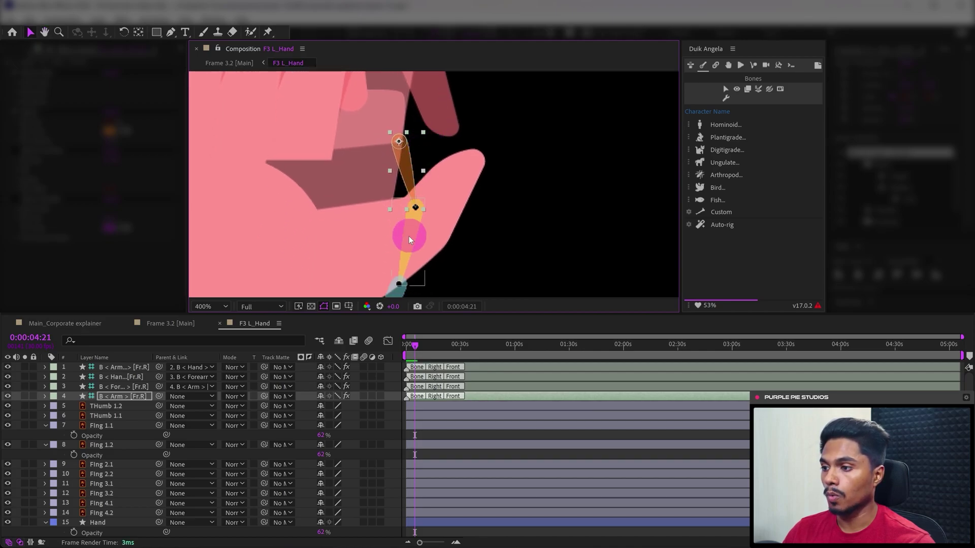
{"action": "left_click", "coordinate": [408, 213]}
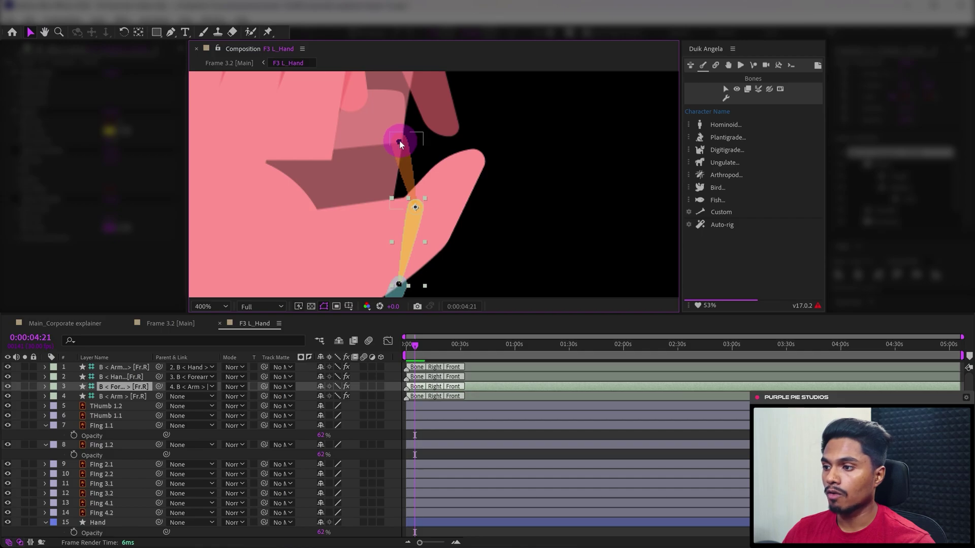
{"action": "left_click_drag", "start_coordinate": [400, 141], "coordinate": [375, 141]}
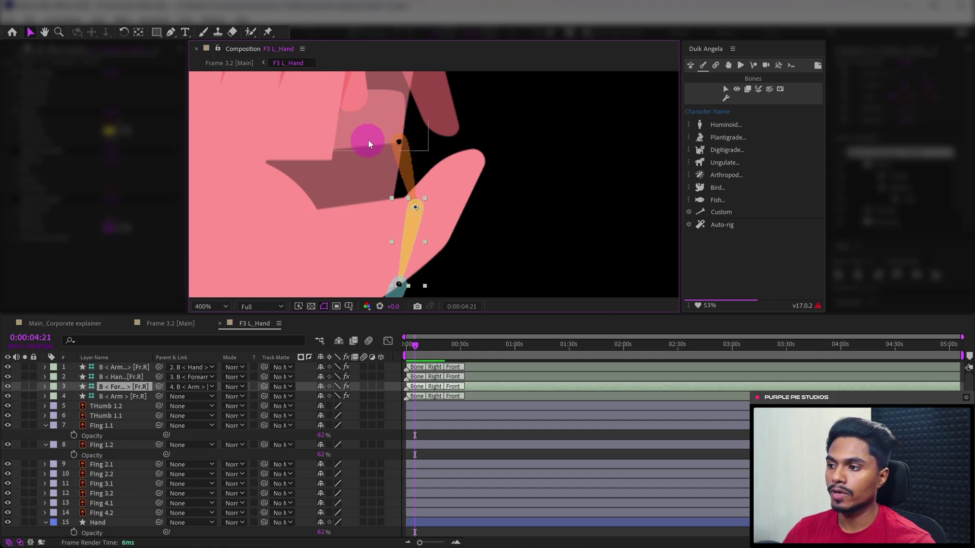
Position the Forearm bone at the upper bend of finger 1, where Fing 1.1 and Fing 1.2 overlap
{"action": "left_click", "coordinate": [412, 224]}
{"action": "left_click_drag", "start_coordinate": [415, 208], "coordinate": [447, 120]}
{"action": "key", "text": "space"}
{"action": "left_click_drag", "start_coordinate": [398, 87], "coordinate": [392, 194]}
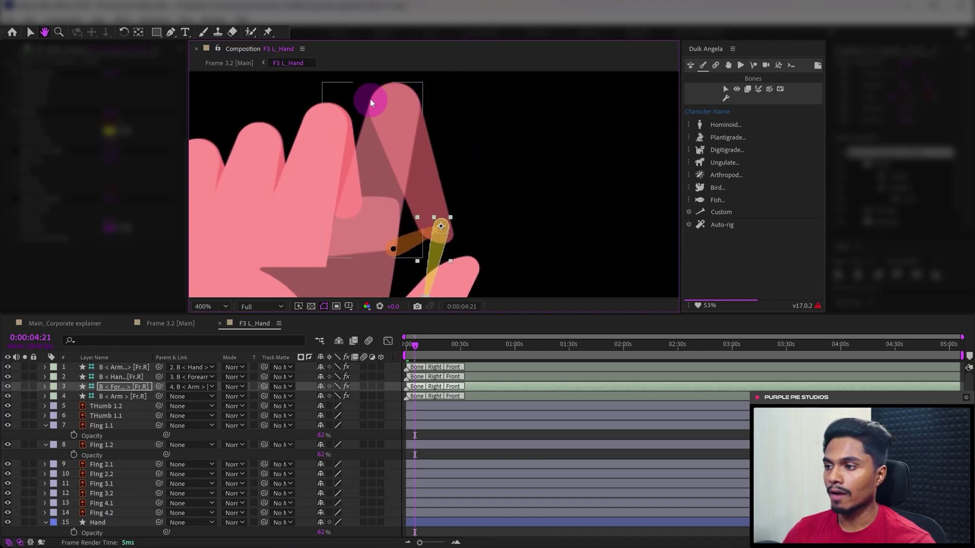
{"action": "left_click_drag", "start_coordinate": [370, 101], "coordinate": [395, 113]}
{"action": "left_click_drag", "start_coordinate": [445, 227], "coordinate": [395, 109]}
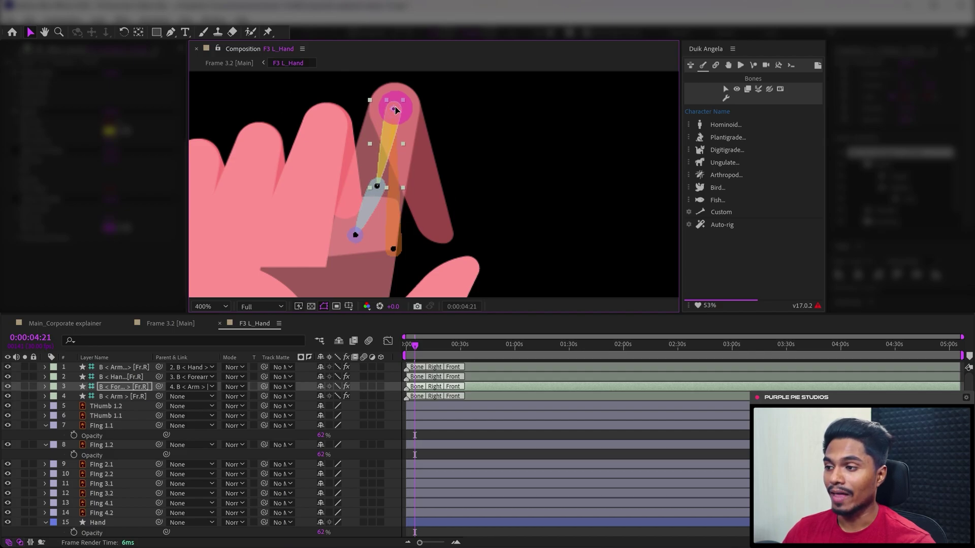
Place the Hand bone near the lower end of Fing 1.2 and the chain's tip bone just below it
{"action": "left_click", "coordinate": [378, 187]}
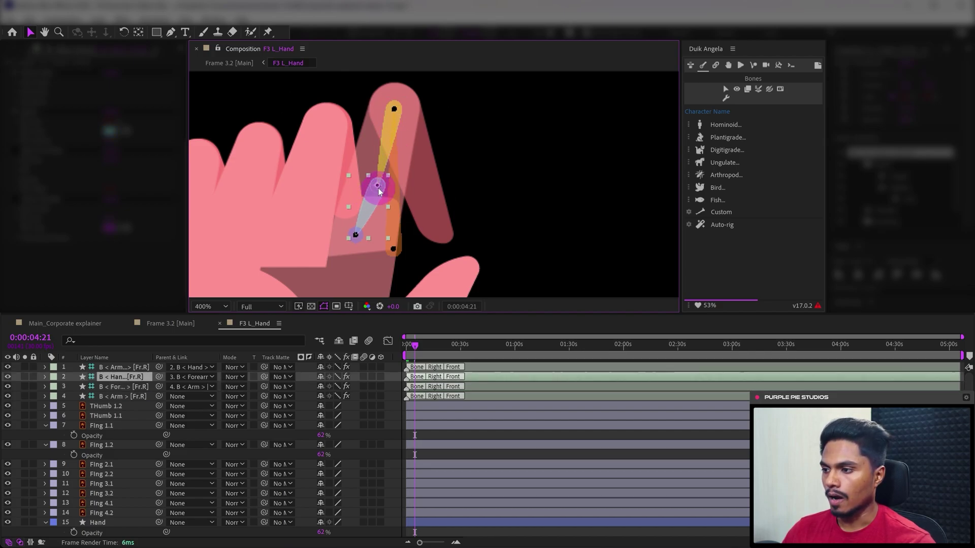
{"action": "left_click_drag", "start_coordinate": [422, 213], "coordinate": [441, 236]}
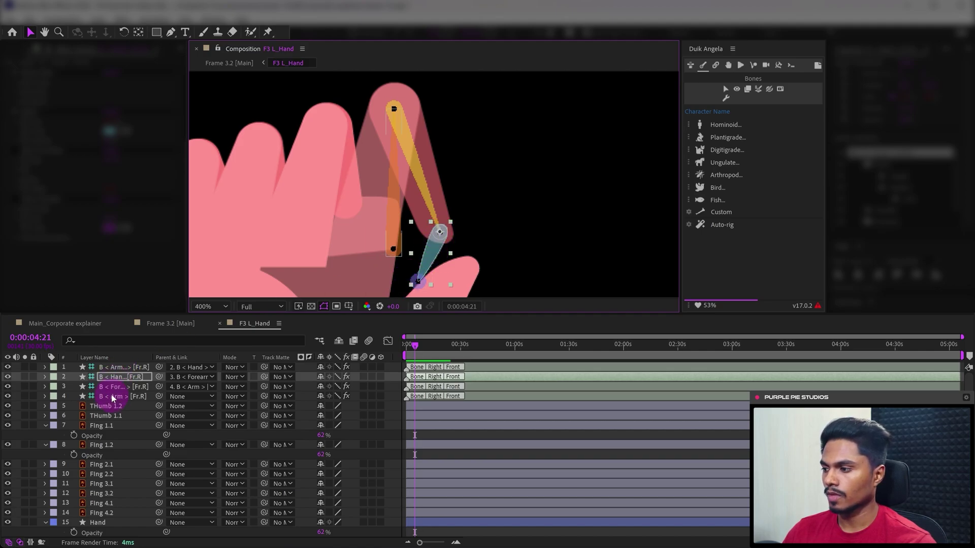
{"action": "left_click", "coordinate": [121, 367]}
{"action": "left_click_drag", "start_coordinate": [418, 280], "coordinate": [445, 247]}
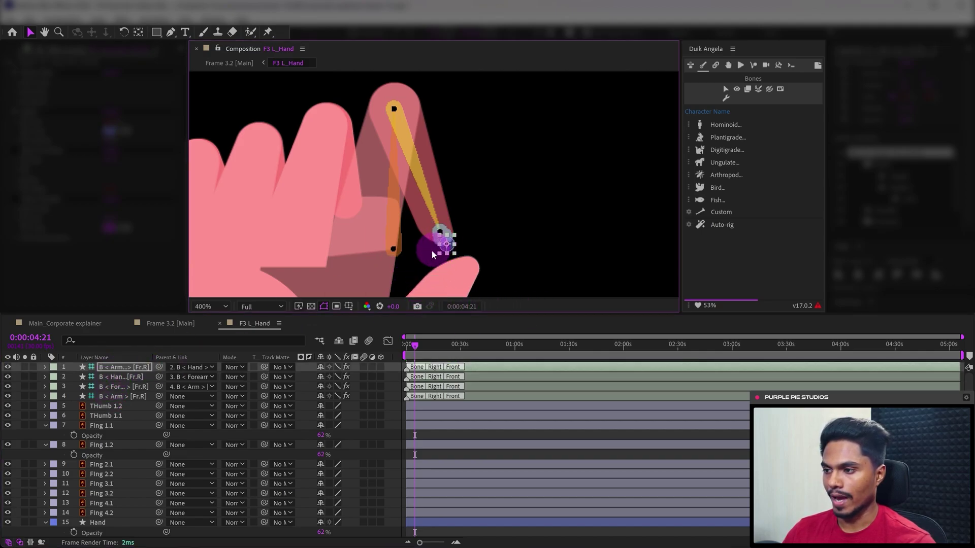
Move the four bone layers directly below THumb 1.1 and parent Fing 1.1 to the Arm bone
{"action": "left_click", "coordinate": [118, 398], "text": "shift"}
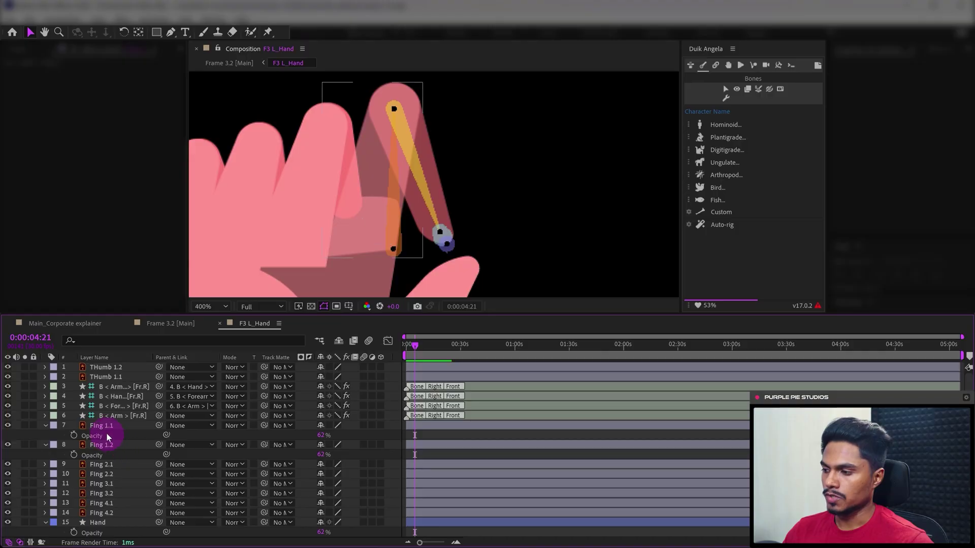
{"action": "left_click", "coordinate": [105, 427]}
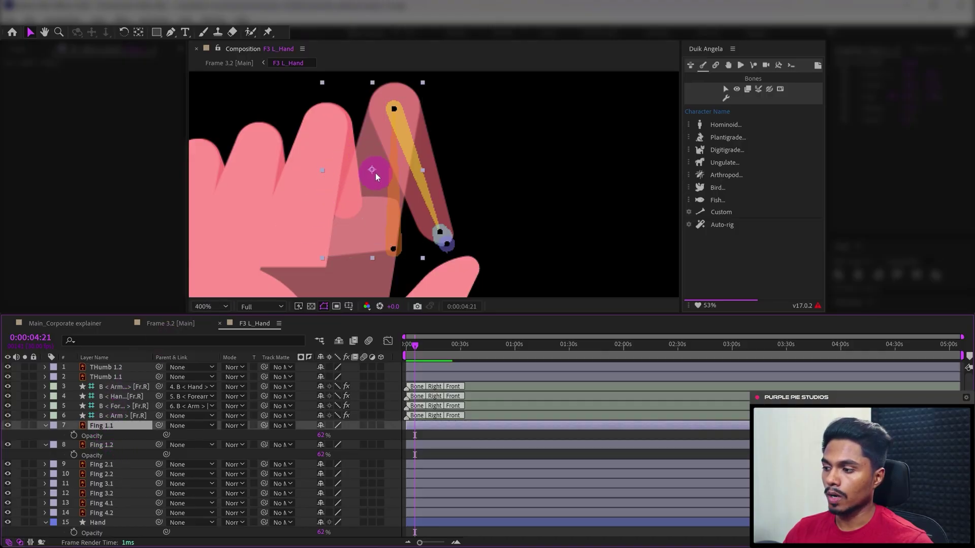
{"action": "left_click", "coordinate": [125, 416]}
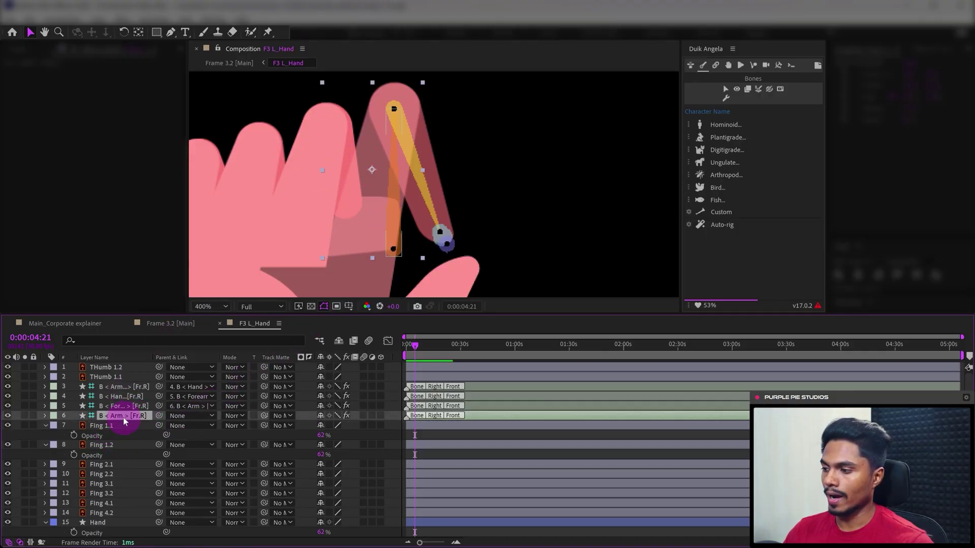
{"action": "left_click", "coordinate": [118, 425]}
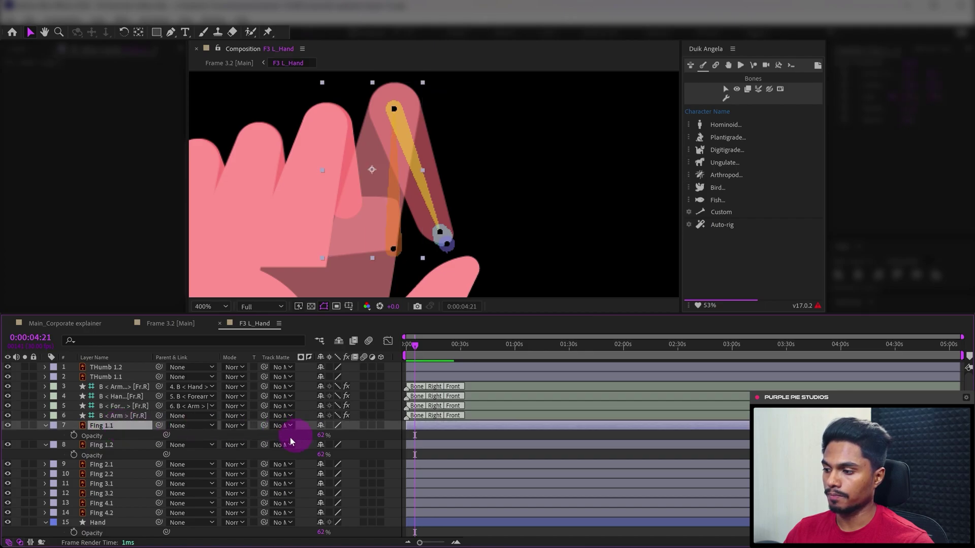
{"action": "left_click_drag", "start_coordinate": [148, 429], "coordinate": [126, 416]}
Parent Fing 1.2 to the Forearm bone of finger 1
{"action": "left_click", "coordinate": [105, 446]}
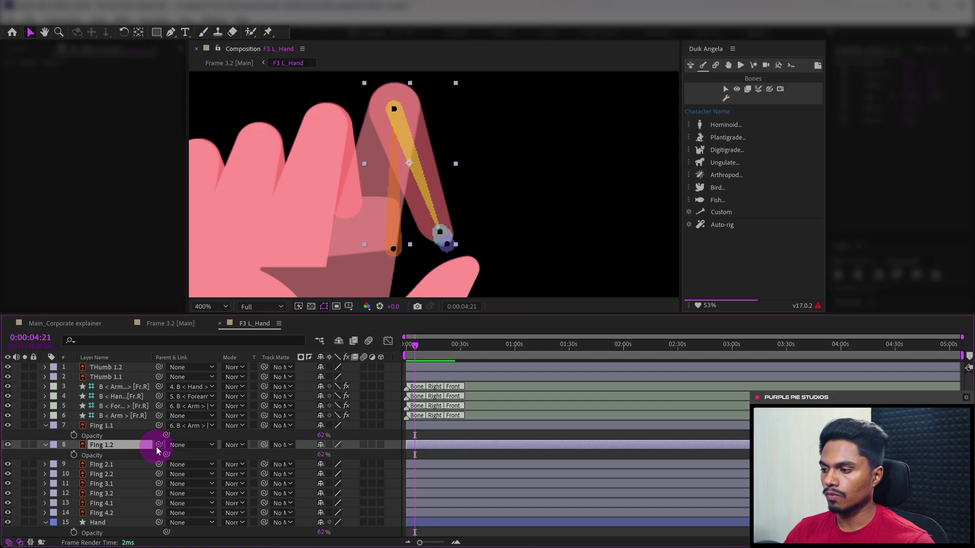
{"action": "left_click_drag", "start_coordinate": [159, 447], "coordinate": [112, 473]}
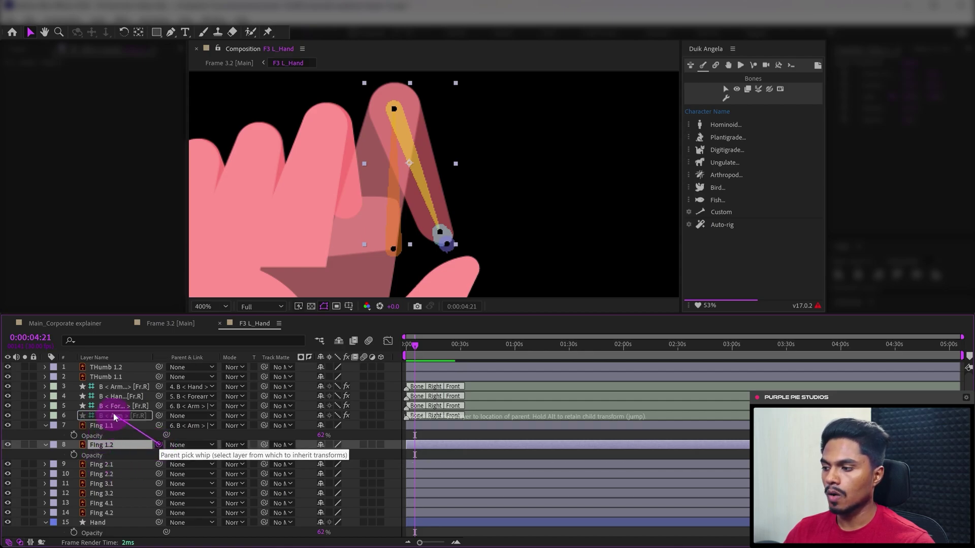
{"action": "left_click_drag", "start_coordinate": [113, 416], "coordinate": [117, 409]}
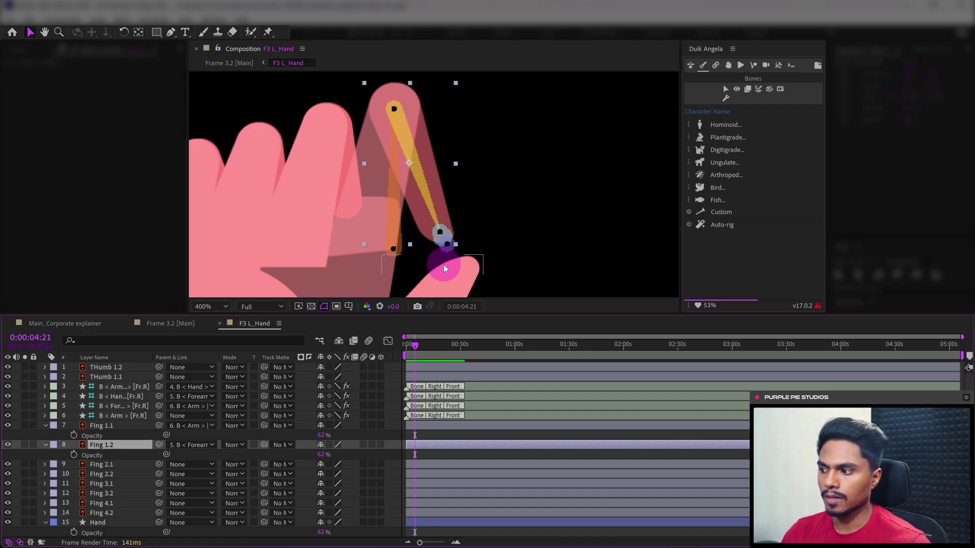
{"action": "left_click", "coordinate": [124, 437]}
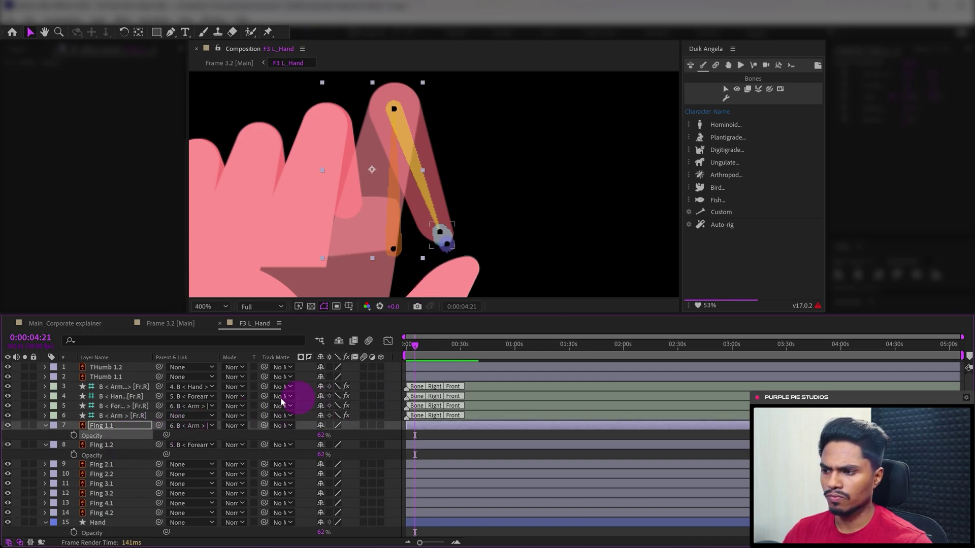
{"action": "left_click", "coordinate": [425, 436]}
{"action": "left_click", "coordinate": [112, 428]}
{"action": "left_click", "coordinate": [112, 445]}
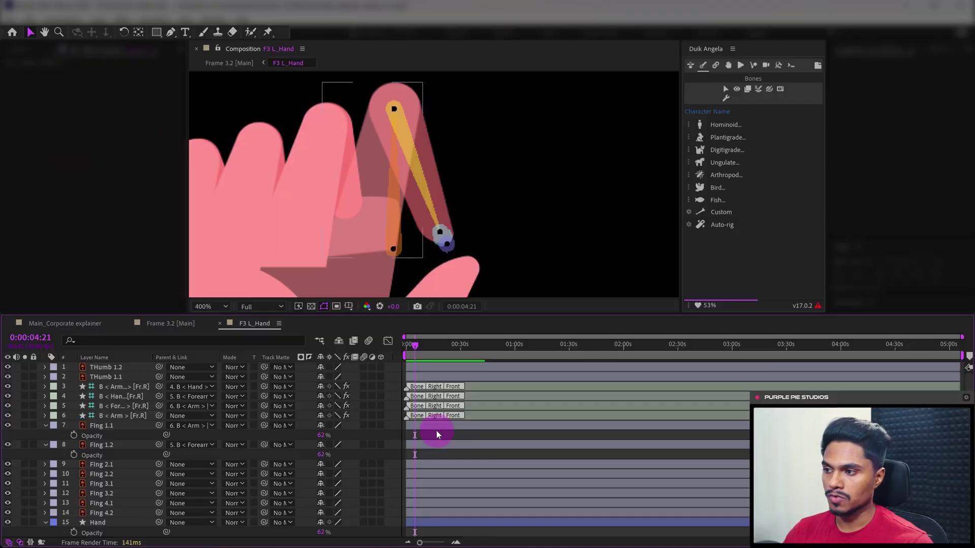
Auto-rig the four finger 1 bones with Duik and test the finger's bend by moving its hand controller up and away from the palm
{"action": "left_click", "coordinate": [112, 415]}
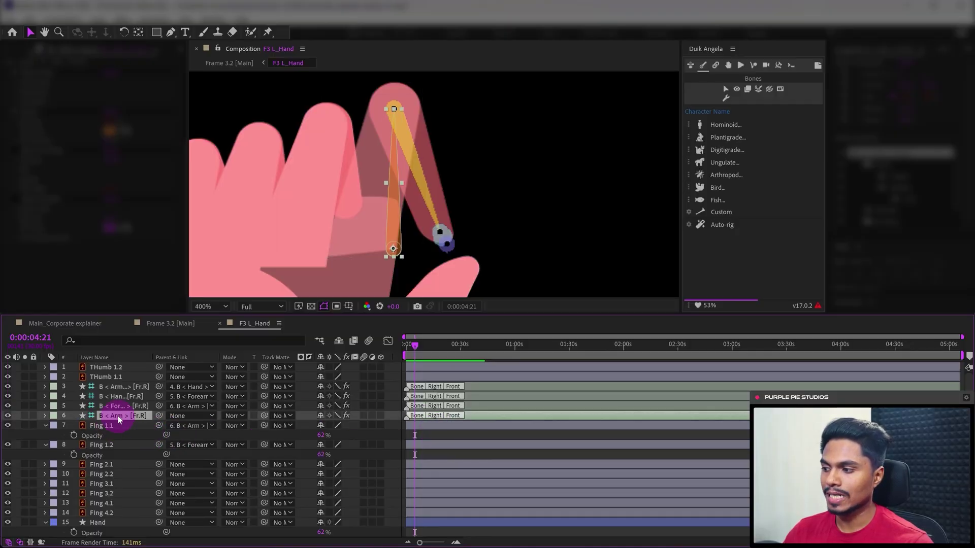
{"action": "left_click", "coordinate": [124, 388], "text": "shift"}
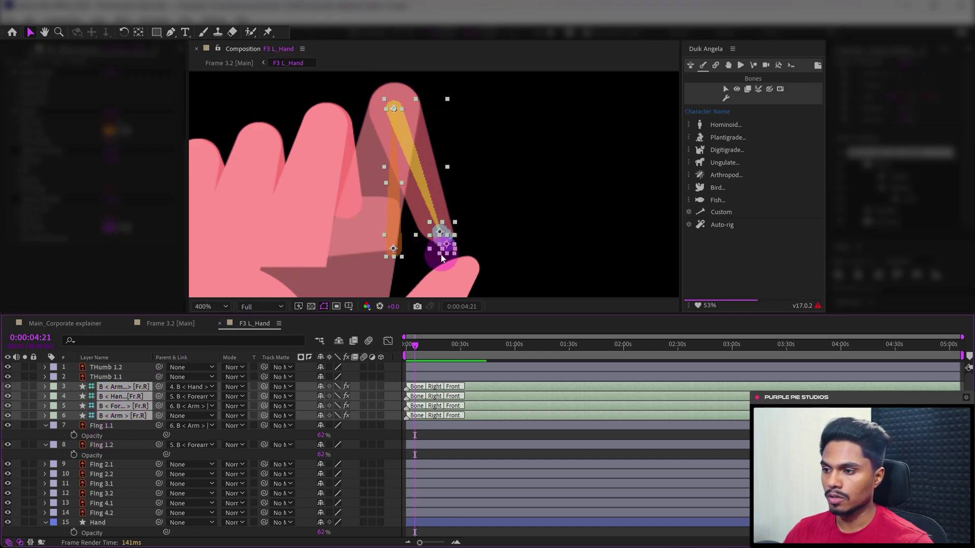
{"action": "left_click", "coordinate": [716, 65]}
{"action": "left_click", "coordinate": [716, 109]}
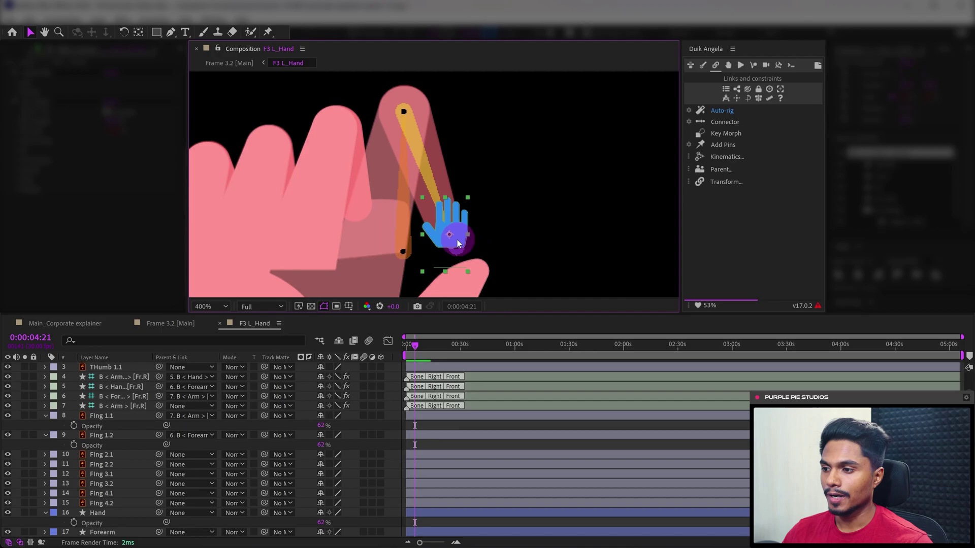
{"action": "left_click_drag", "start_coordinate": [453, 240], "coordinate": [503, 161]}
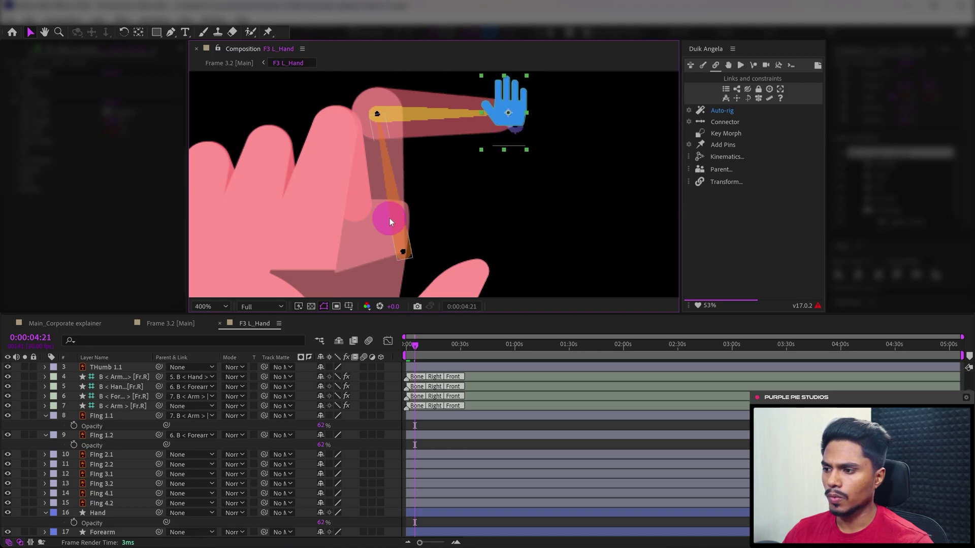
Round the Hand shape's upper corner at the base of finger 1 with the Pen tool and save the project
{"action": "left_click_drag", "start_coordinate": [369, 282], "coordinate": [404, 211]}
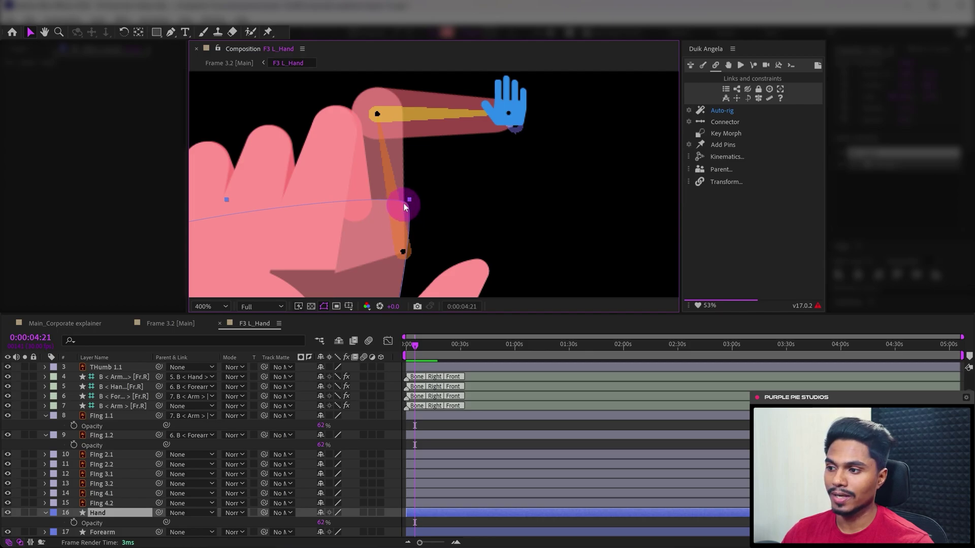
{"action": "left_click", "coordinate": [171, 31]}
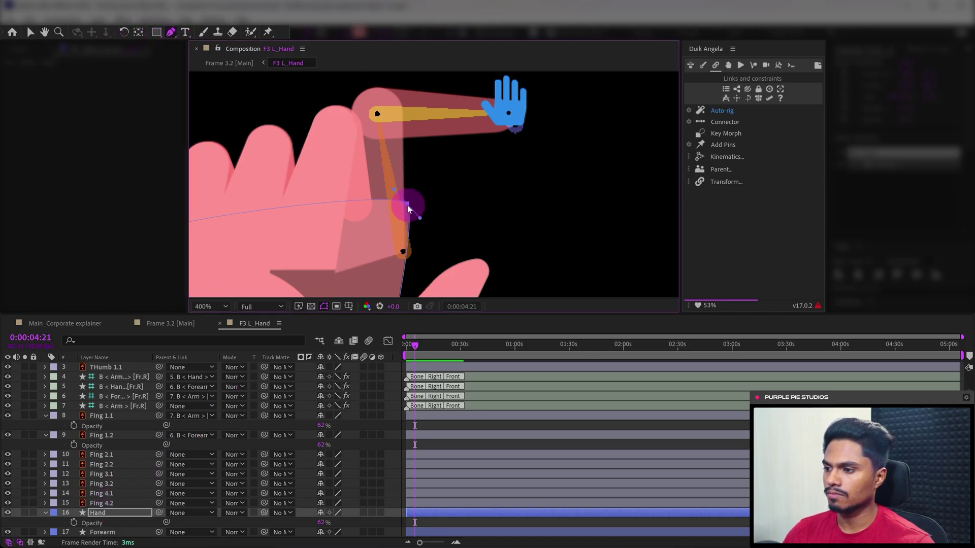
{"action": "left_click_drag", "start_coordinate": [407, 205], "coordinate": [372, 194]}
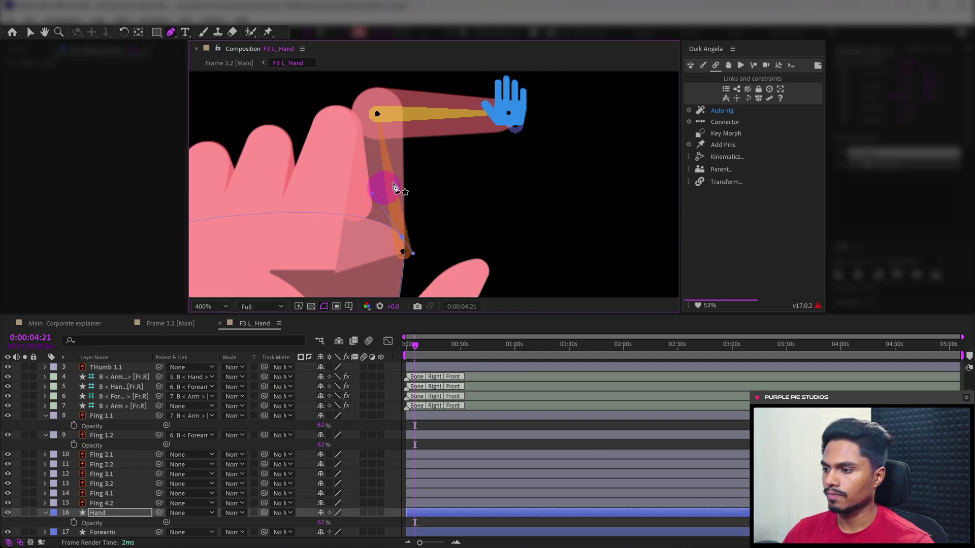
{"action": "key", "text": "v"}
{"action": "mouse_move", "coordinate": [516, 98]}
{"action": "left_mouse_down"}
{"action": "mouse_move", "coordinate": [494, 104]}
{"action": "mouse_move", "coordinate": [495, 95]}
{"action": "mouse_move", "coordinate": [498, 142]}
{"action": "mouse_move", "coordinate": [480, 84]}
{"action": "mouse_move", "coordinate": [513, 93]}
{"action": "left_mouse_up"}
{"action": "key", "text": "ctrl+s"}
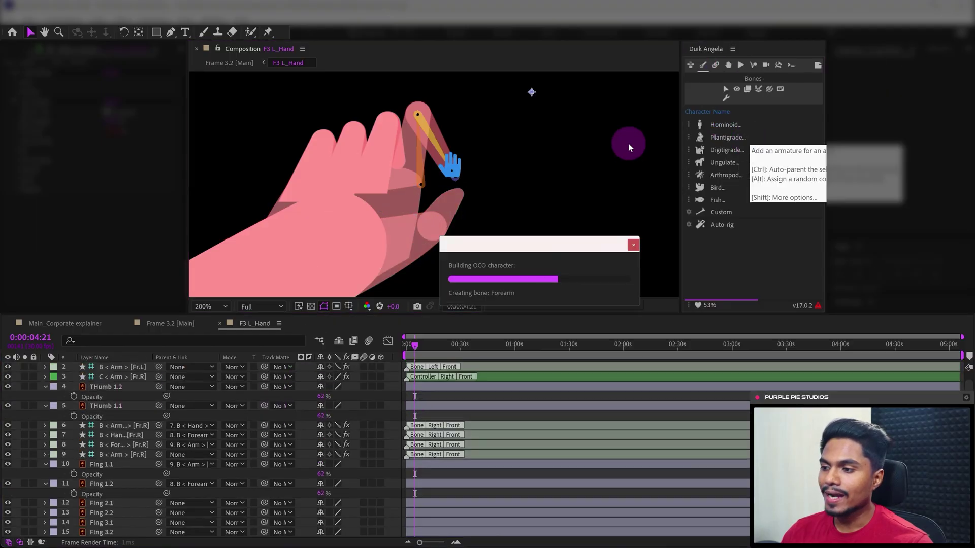
Position the new left arm bones along the thumb, from its base through the middle joint to the tip
{"action": "left_click_drag", "start_coordinate": [561, 81], "coordinate": [450, 146]}
{"action": "scroll", "coordinate": [123, 376], "scroll_direction": "up", "scroll_amount": 1}
{"action": "left_click", "coordinate": [124, 367]}
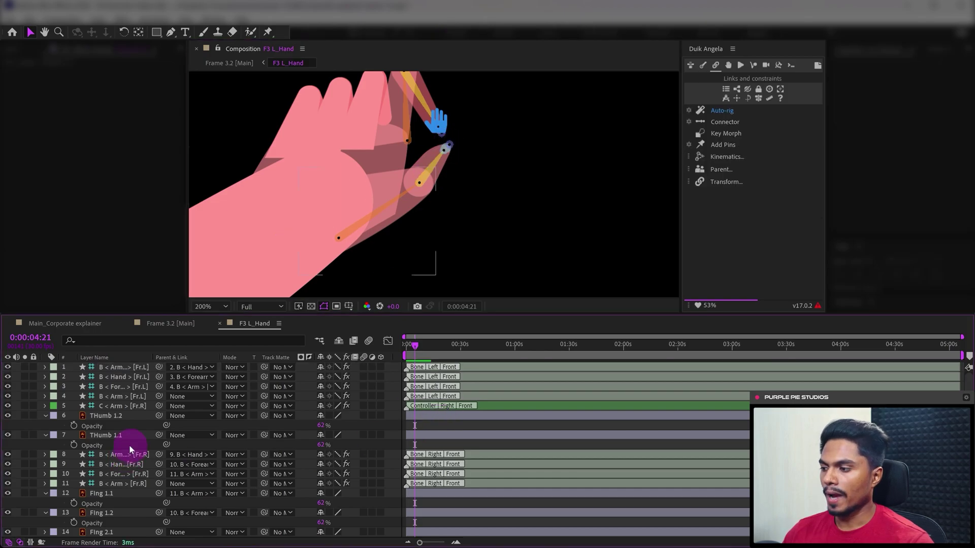
Parent THumb 1.1 to the left Arm bone and THumb 1.2 to the left Forearm bone, and auto-rig the four thumb bones
{"action": "left_click", "coordinate": [144, 438]}
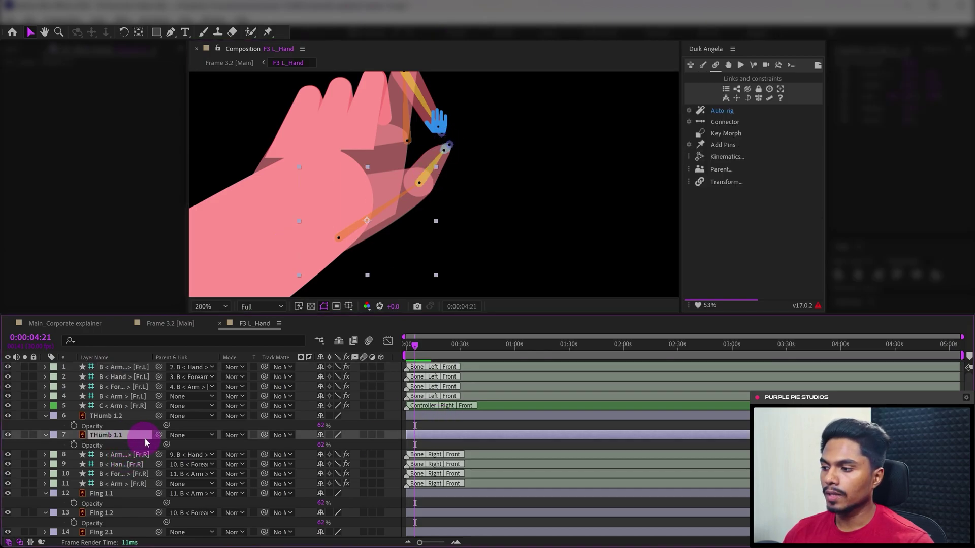
{"action": "left_click_drag", "start_coordinate": [142, 440], "coordinate": [111, 397]}
{"action": "left_click_drag", "start_coordinate": [159, 415], "coordinate": [113, 401]}
{"action": "left_click", "coordinate": [721, 110]}
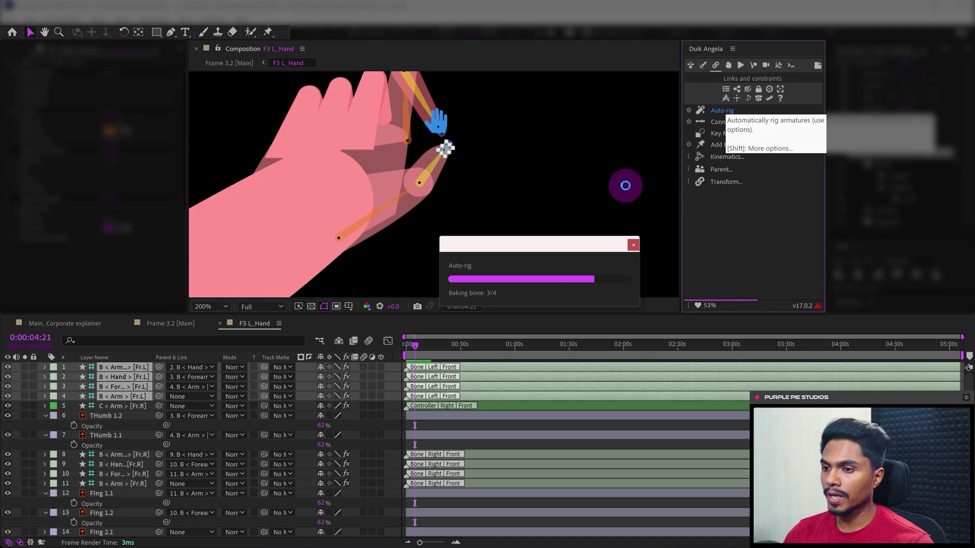
Add a Duik arm armature and position its bones along finger 2, from the base through the upper bend to the end of Fing 2.2
{"action": "left_click", "coordinate": [702, 65]}
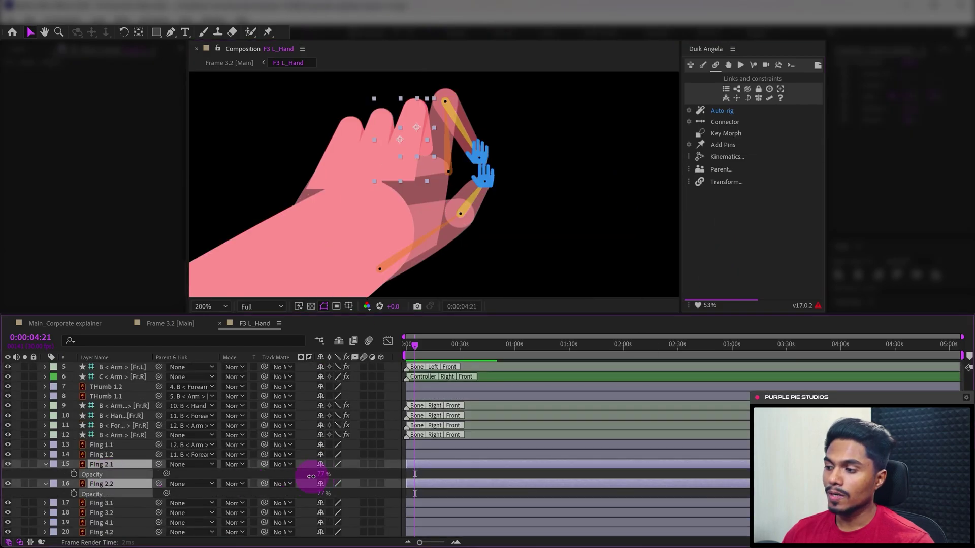
{"action": "left_click", "coordinate": [743, 128]}
{"action": "left_click", "coordinate": [748, 140]}
{"action": "left_click_drag", "start_coordinate": [589, 127], "coordinate": [563, 170]}
{"action": "left_click_drag", "start_coordinate": [568, 85], "coordinate": [382, 222]}
{"action": "left_click_drag", "start_coordinate": [389, 201], "coordinate": [363, 157]}
{"action": "left_click_drag", "start_coordinate": [359, 208], "coordinate": [365, 113]}
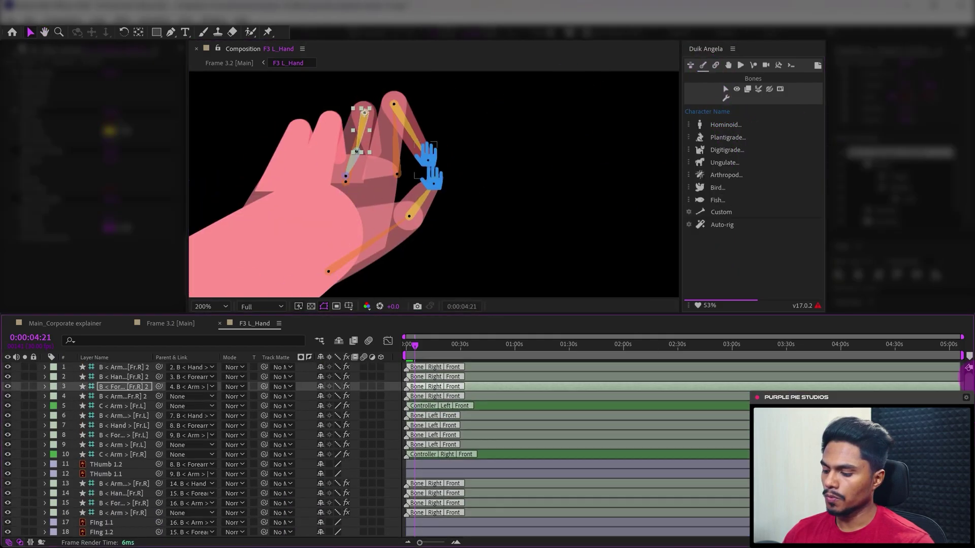
{"action": "left_click_drag", "start_coordinate": [357, 150], "coordinate": [374, 158]}
Move the four new bone layers directly above Fing 2.1, parenting Fing 2.1 to their Arm bone and Fing 2.2 to their Forearm bone
{"action": "left_click", "coordinate": [120, 397], "text": "shift"}
{"action": "left_click_drag", "start_coordinate": [120, 397], "coordinate": [138, 455]}
{"action": "left_click_drag", "start_coordinate": [159, 459], "coordinate": [122, 450]}
{"action": "left_click_drag", "start_coordinate": [159, 478], "coordinate": [120, 440]}
Auto-rig the four finger 2 bones with Duik
{"action": "left_click", "coordinate": [121, 450]}
{"action": "left_click", "coordinate": [121, 420], "text": "shift"}
{"action": "left_click", "coordinate": [716, 66]}
{"action": "left_click", "coordinate": [716, 111]}
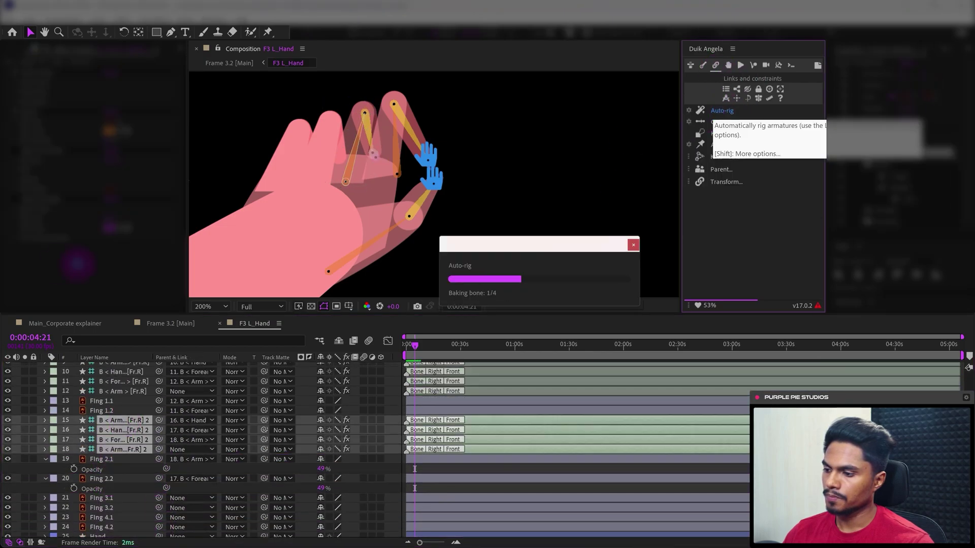
Lower the opacity of Fing 3.1 and Fing 3.2 to 44%
{"action": "scroll", "coordinate": [122, 482], "scroll_direction": "down", "scroll_amount": 1}
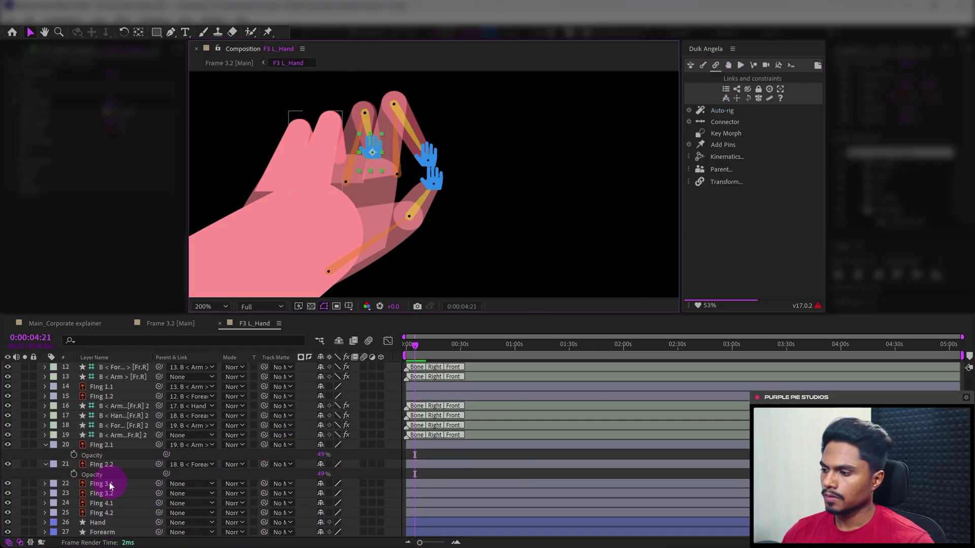
{"action": "left_click", "coordinate": [108, 485]}
{"action": "left_click", "coordinate": [107, 494], "text": "shift"}
{"action": "key", "text": "t"}
{"action": "left_click_drag", "start_coordinate": [321, 493], "coordinate": [293, 494]}
{"action": "left_click", "coordinate": [477, 494]}
Add another Duik arm armature for finger 3 and move its four bone layers directly above Fing 3.1
{"action": "left_click", "coordinate": [703, 66]}
{"action": "left_click", "coordinate": [725, 125]}
{"action": "left_click", "coordinate": [720, 138]}
{"action": "scroll", "coordinate": [127, 406], "scroll_direction": "up", "scroll_amount": 5}
{"action": "left_click", "coordinate": [130, 396], "text": "shift"}
{"action": "left_click_drag", "start_coordinate": [130, 396], "coordinate": [135, 460]}
{"action": "left_click", "coordinate": [122, 464]}
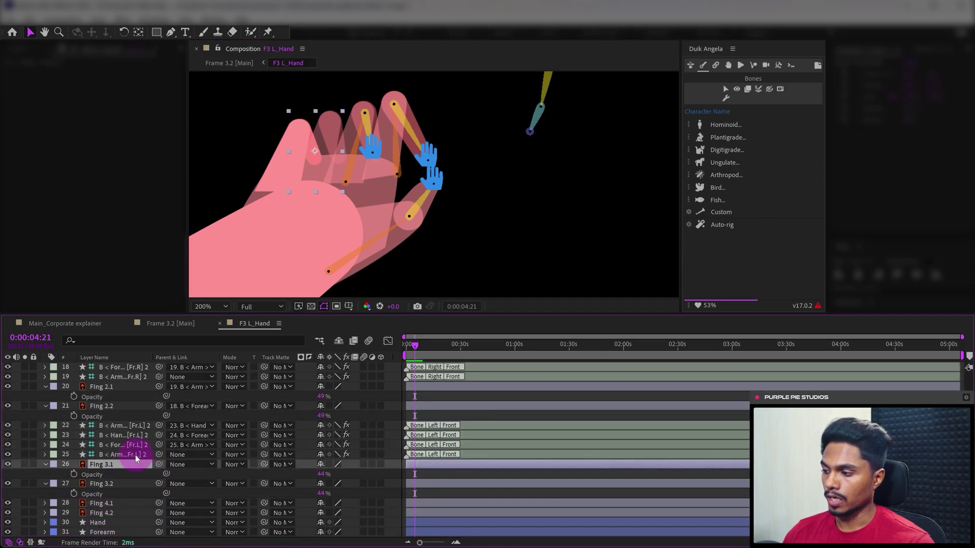
Position the new bones along finger 3, and parent Fing 3.1 to their Arm bone and Fing 3.2 to their Forearm bone
{"action": "left_click_drag", "start_coordinate": [541, 81], "coordinate": [331, 144]}
{"action": "left_click_drag", "start_coordinate": [323, 182], "coordinate": [342, 181]}
{"action": "left_click_drag", "start_coordinate": [159, 464], "coordinate": [122, 455]}
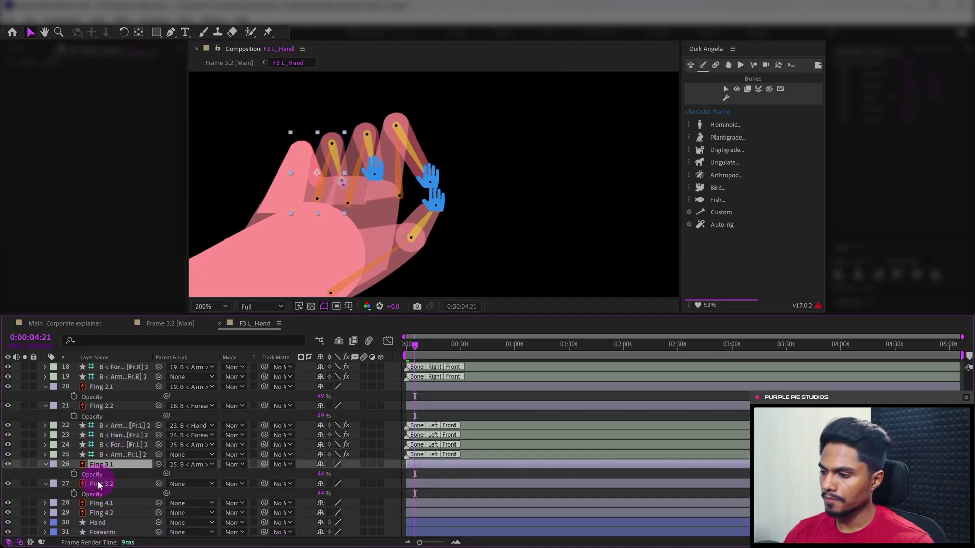
{"action": "left_click_drag", "start_coordinate": [159, 484], "coordinate": [122, 445]}
Auto-rig the four finger 3 bones with Duik
{"action": "left_click", "coordinate": [122, 455]}
{"action": "left_click", "coordinate": [122, 426], "text": "shift"}
{"action": "left_click", "coordinate": [715, 65]}
{"action": "left_click", "coordinate": [718, 110]}
Lower the opacity of Fing 4.1 and Fing 4.2 to 38%
{"action": "left_click", "coordinate": [102, 504]}
{"action": "left_click", "coordinate": [102, 514], "text": "shift"}
{"action": "key", "text": "t"}
{"action": "left_click_drag", "start_coordinate": [321, 513], "coordinate": [290, 514]}
{"action": "left_click", "coordinate": [189, 513]}
Add a Duik arm armature and position its bones along finger 4, from the base through the upper bend to the end of Fing 4.2
{"action": "left_click", "coordinate": [703, 65]}
{"action": "left_click", "coordinate": [725, 127]}
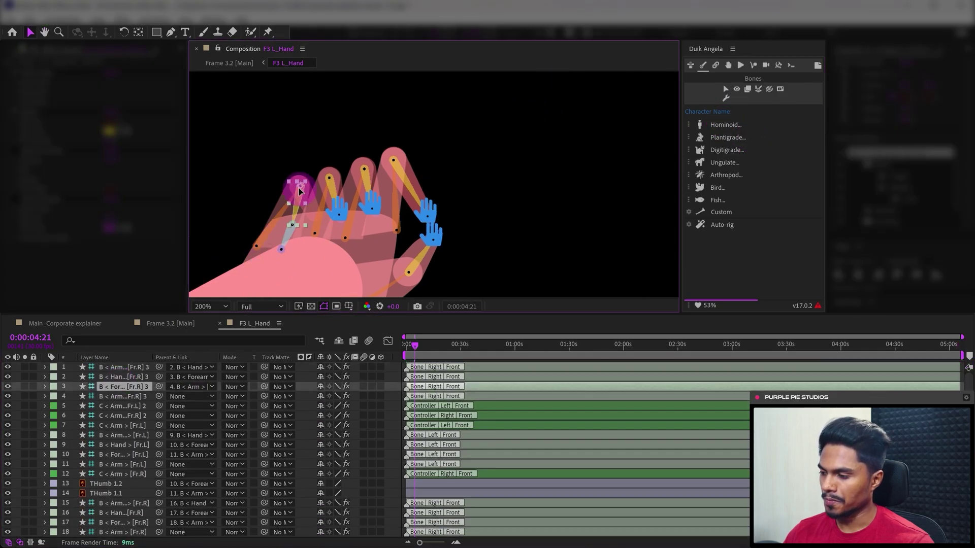
{"action": "left_click", "coordinate": [313, 220]}
{"action": "left_click_drag", "start_coordinate": [305, 240], "coordinate": [315, 225]}
Move the finger 4 bone layers directly above Fing 4.1, parenting Fing 4.1 to their Arm bone and Fing 4.2 to their Forearm bone
{"action": "left_click", "coordinate": [130, 397], "text": "shift"}
{"action": "left_click_drag", "start_coordinate": [129, 397], "coordinate": [180, 480]}
{"action": "left_click_drag", "start_coordinate": [159, 483], "coordinate": [121, 474]}
{"action": "left_click_drag", "start_coordinate": [158, 503], "coordinate": [162, 505]}
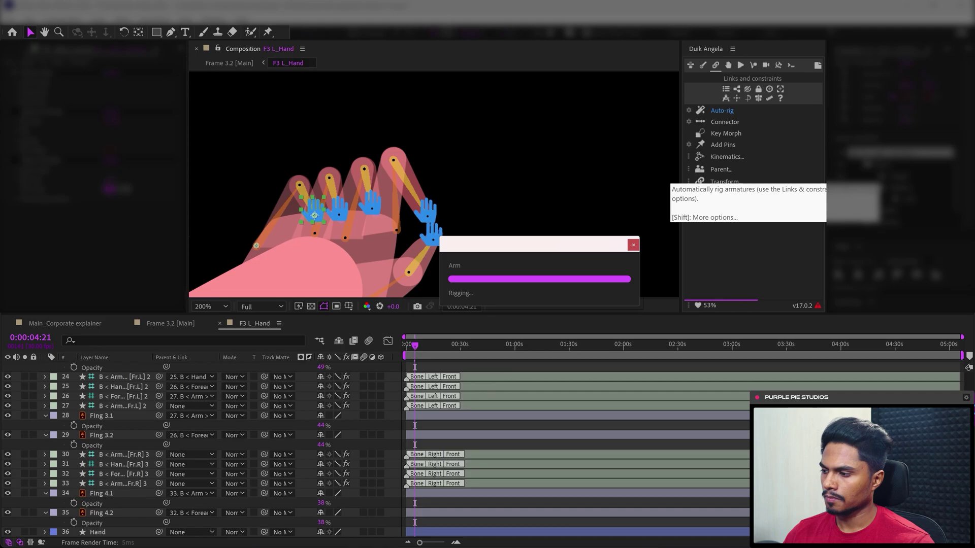
{"action": "left_click", "coordinate": [432, 428]}
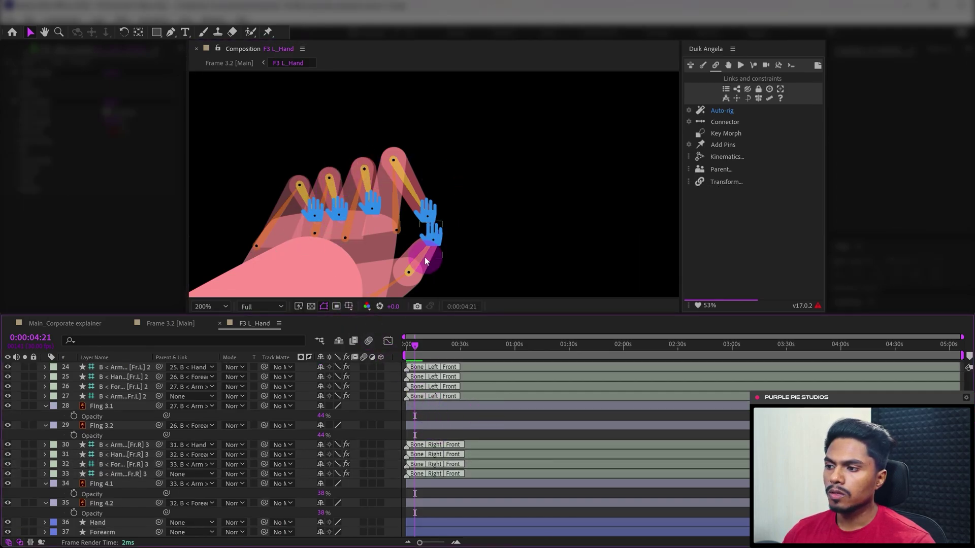
Set the opacity of both thumb layers and all eight finger layers, Fing 1.1 to Fing 4.2, to 100%
{"action": "double_click", "coordinate": [254, 324]}
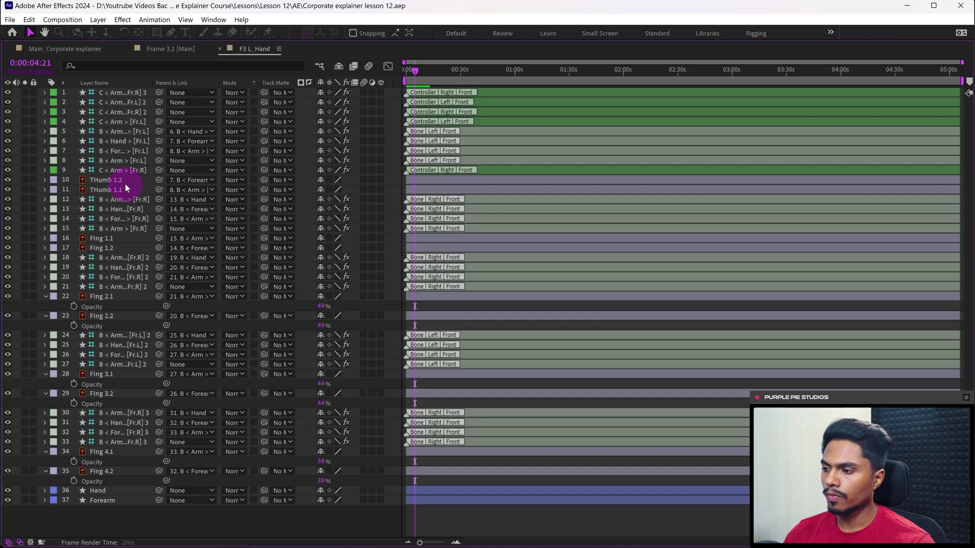
{"action": "left_click", "coordinate": [125, 182]}
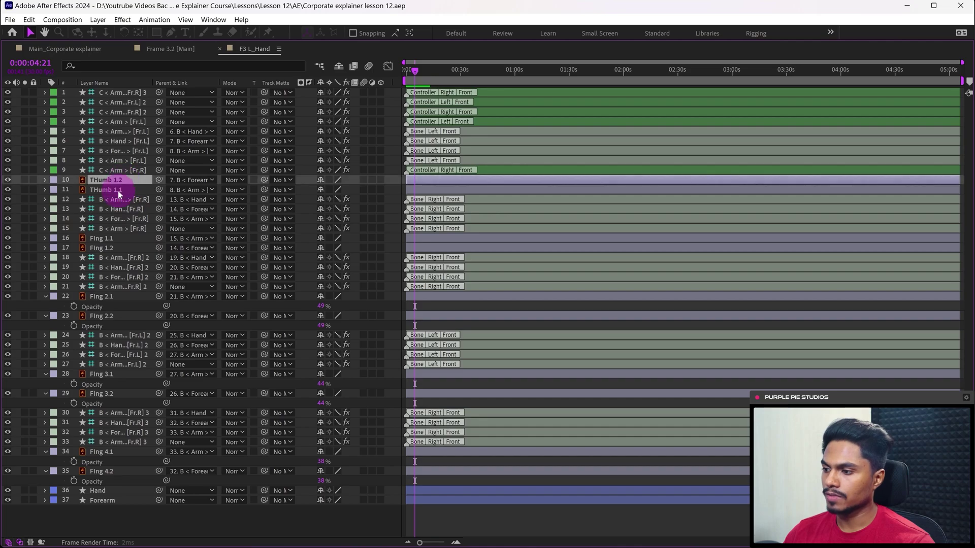
{"action": "left_click", "coordinate": [115, 190], "text": "ctrl"}
{"action": "left_click", "coordinate": [117, 238], "text": "ctrl"}
{"action": "left_click", "coordinate": [113, 248], "text": "ctrl"}
{"action": "left_click", "coordinate": [111, 296], "text": "ctrl"}
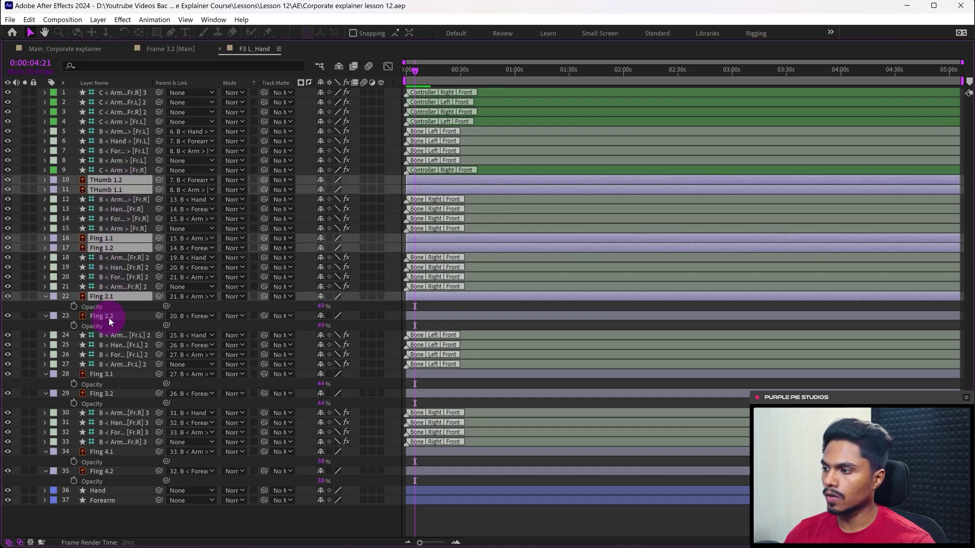
{"action": "left_click", "coordinate": [109, 316], "text": "ctrl"}
{"action": "left_click", "coordinate": [118, 375], "text": "ctrl"}
{"action": "left_click", "coordinate": [111, 393], "text": "ctrl"}
{"action": "left_click", "coordinate": [112, 451], "text": "ctrl"}
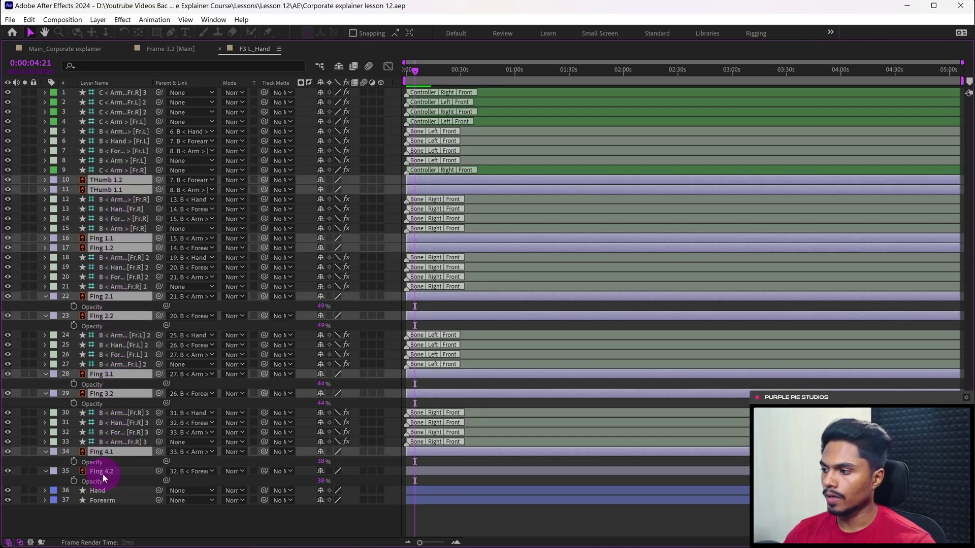
{"action": "left_click", "coordinate": [104, 472], "text": "ctrl"}
{"action": "left_click_drag", "start_coordinate": [322, 480], "coordinate": [463, 467]}
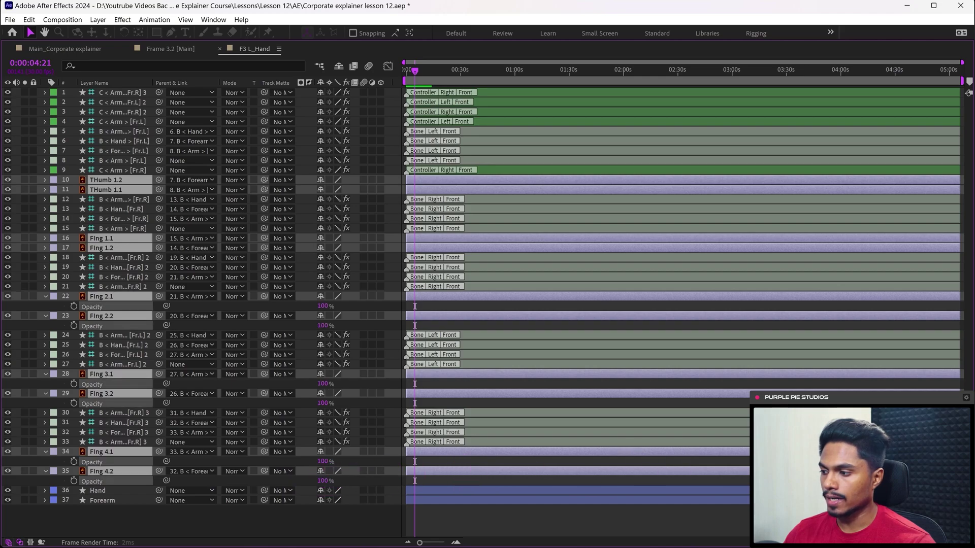
{"action": "left_click", "coordinate": [325, 307]}
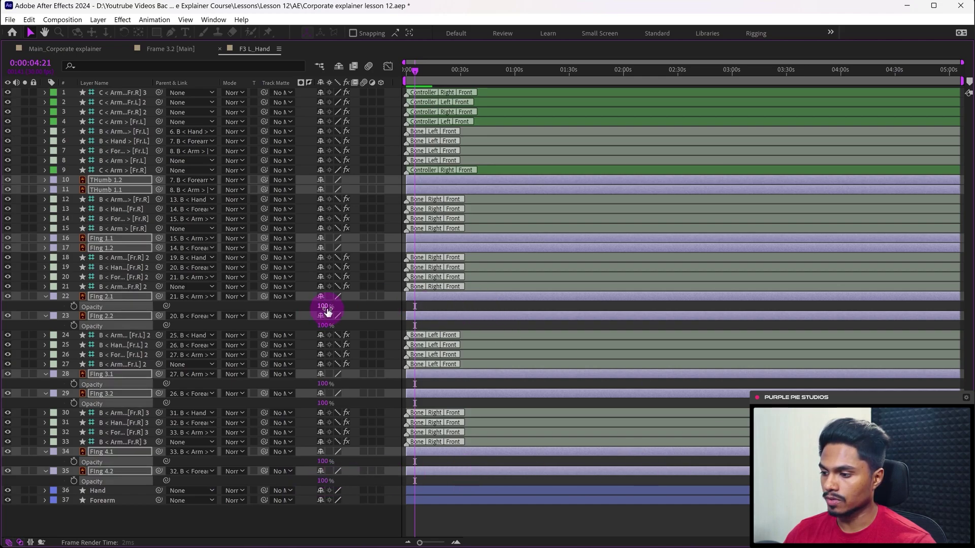
{"action": "left_click", "coordinate": [257, 48]}
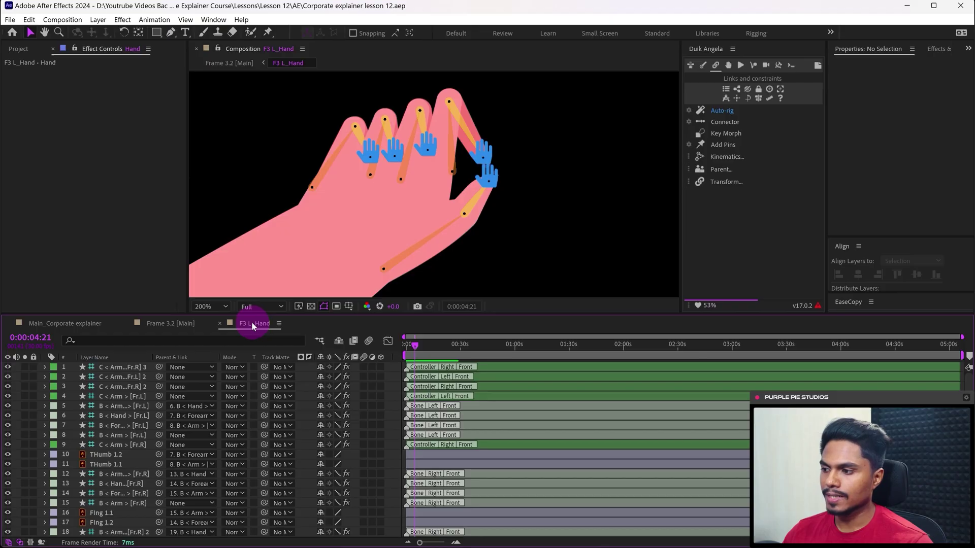
Parent the five Arm bones of the thumb and fingers to the Hand layer
{"action": "double_click", "coordinate": [252, 325]}
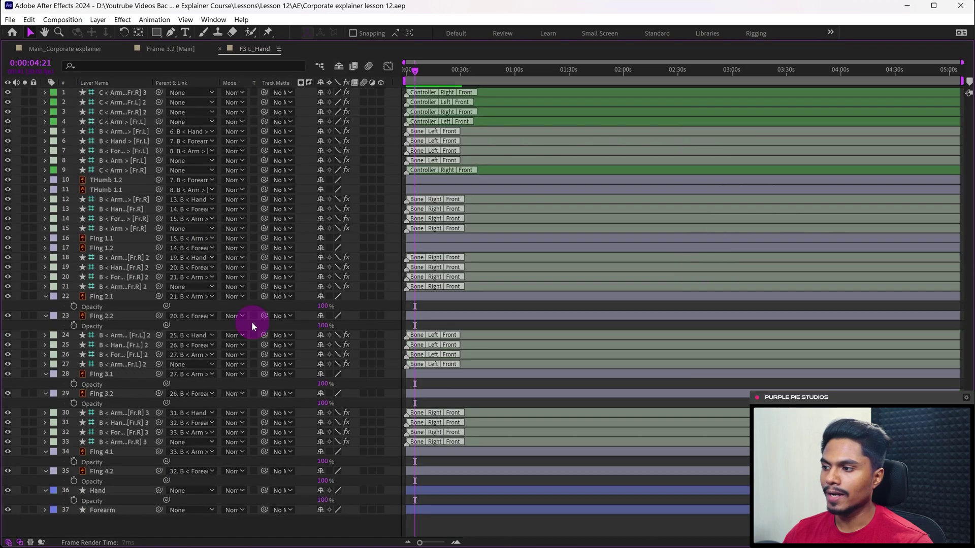
{"action": "left_click", "coordinate": [123, 229]}
{"action": "left_click", "coordinate": [126, 286], "text": "ctrl"}
{"action": "left_click", "coordinate": [115, 160], "text": "ctrl"}
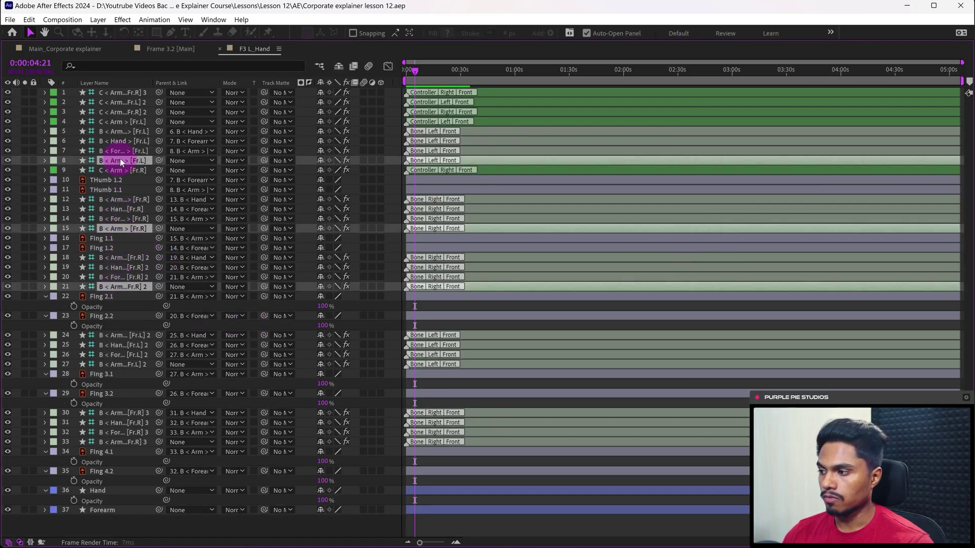
{"action": "left_click", "coordinate": [118, 441], "text": "ctrl"}
{"action": "left_click", "coordinate": [120, 365], "text": "ctrl"}
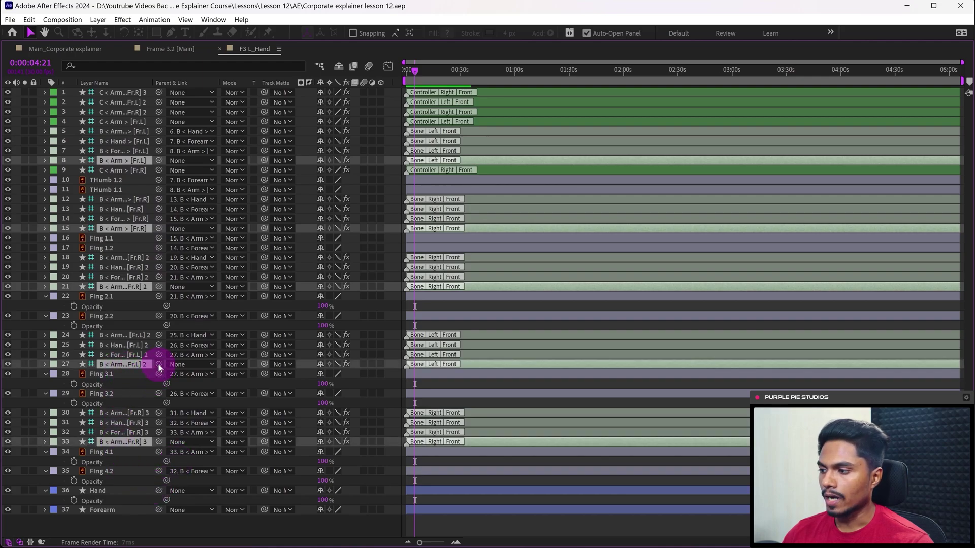
{"action": "left_click_drag", "start_coordinate": [159, 366], "coordinate": [104, 492]}
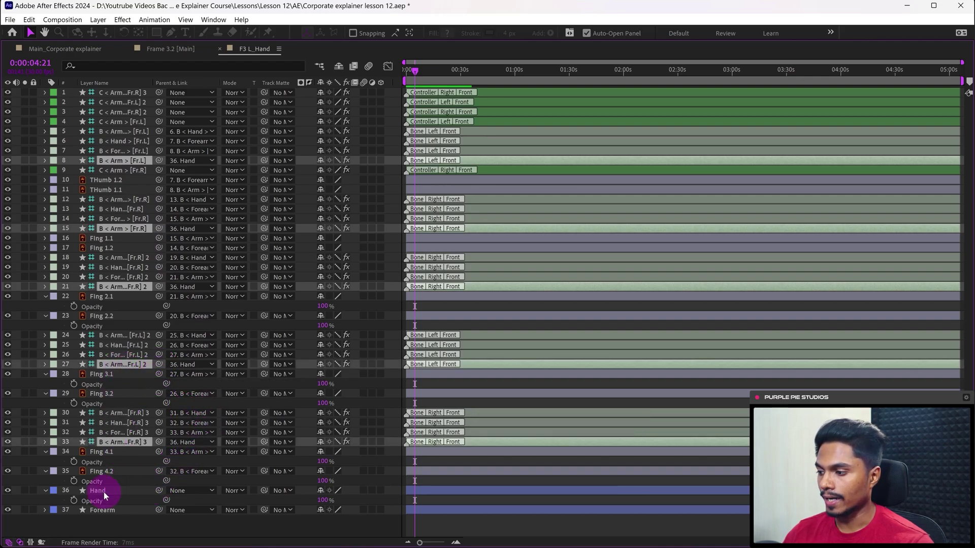
Parent the five thumb and finger controllers to the Hand layer and group them together at the top of the layer stack
{"action": "left_click", "coordinate": [121, 171]}
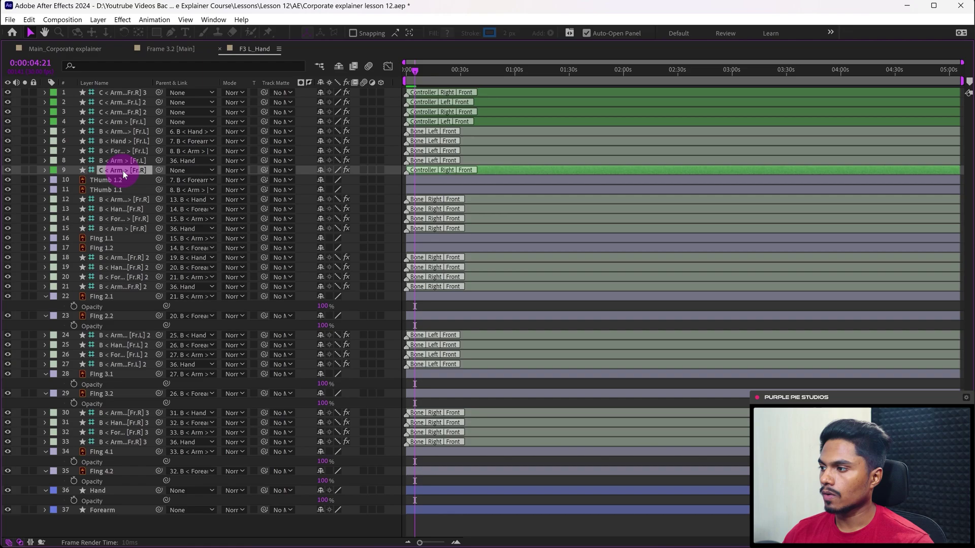
{"action": "left_click_drag", "start_coordinate": [123, 170], "coordinate": [117, 489]}
{"action": "left_click", "coordinate": [127, 92], "text": "shift"}
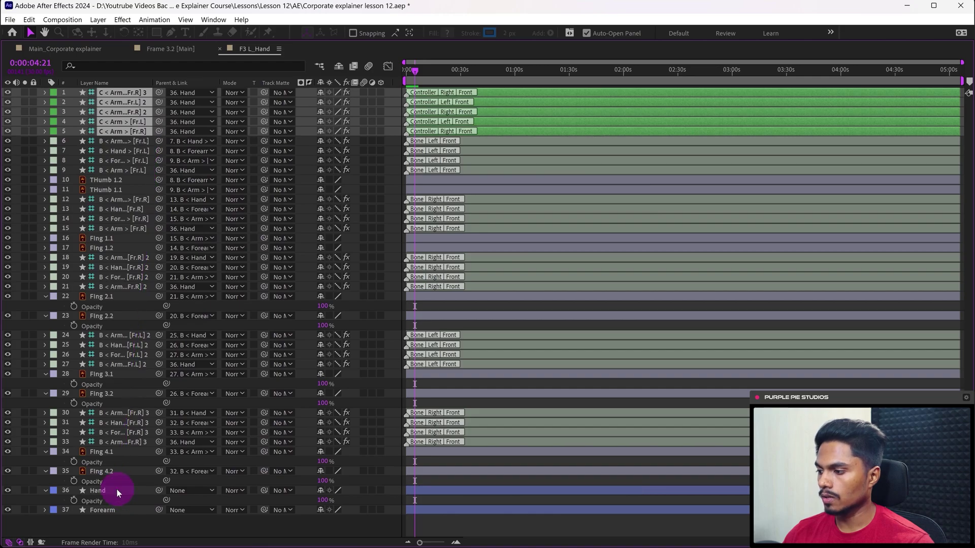
{"action": "double_click", "coordinate": [259, 49]}
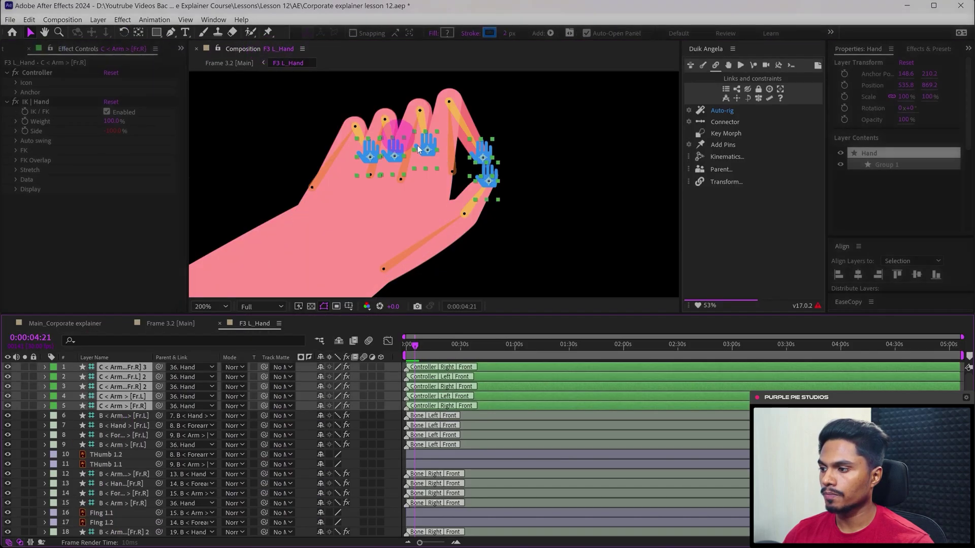
Try rotating the Hand layer and moving the thumb controller to test how the rigged fingers follow
{"action": "key", "text": "w"}
{"action": "key", "text": "v"}
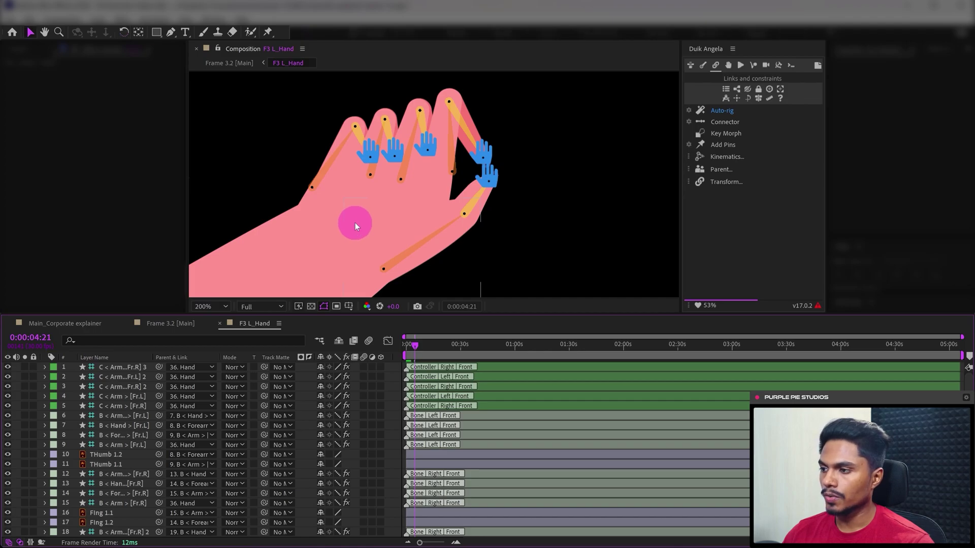
{"action": "left_click", "coordinate": [334, 213]}
{"action": "left_click", "coordinate": [123, 32]}
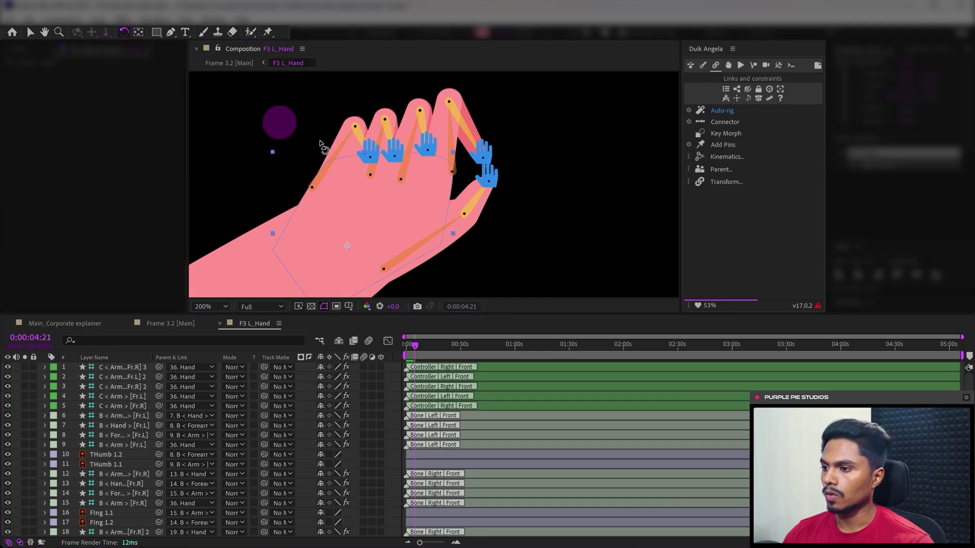
{"action": "left_click_drag", "start_coordinate": [435, 188], "coordinate": [404, 153]}
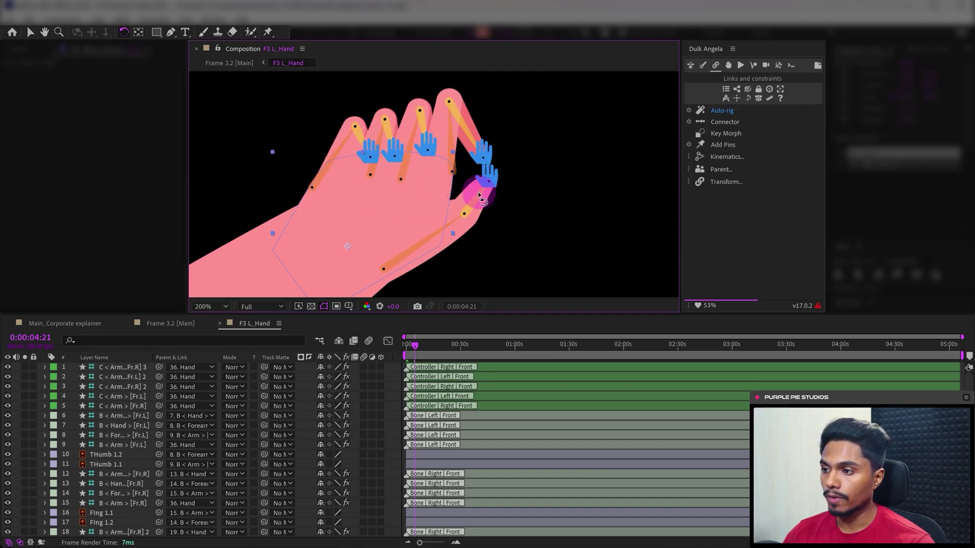
{"action": "left_click", "coordinate": [493, 178]}
{"action": "left_click_drag", "start_coordinate": [412, 200], "coordinate": [419, 210]}
{"action": "left_click", "coordinate": [485, 154]}
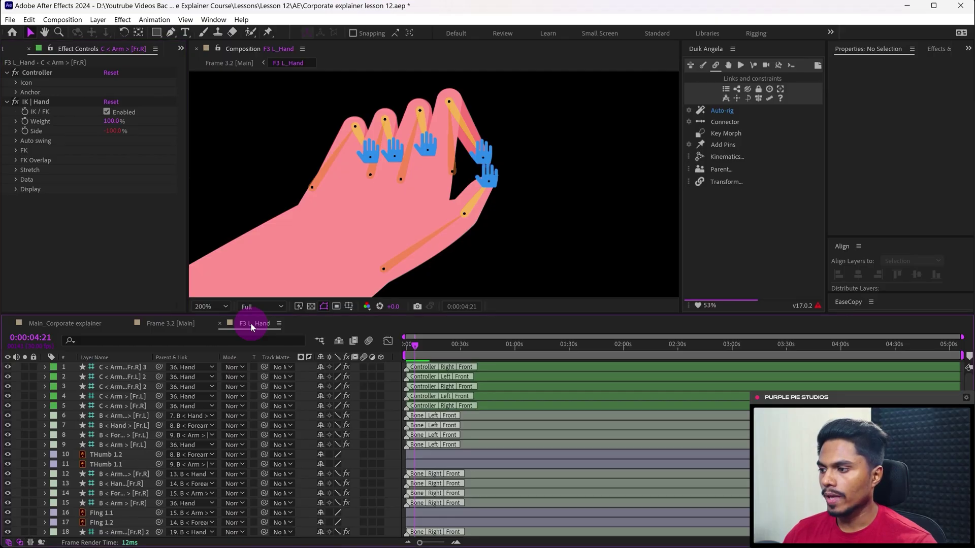
Collapse the expanded Opacity properties of the finger layers from Fing 2.1 to Fing 4.2 and clear the layer selection
{"action": "double_click", "coordinate": [251, 322]}
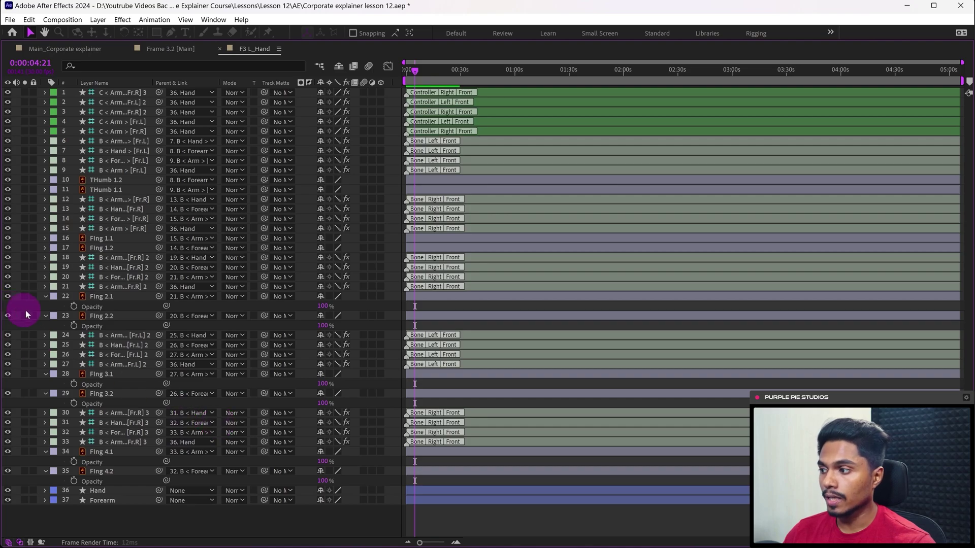
{"action": "left_click", "coordinate": [46, 298]}
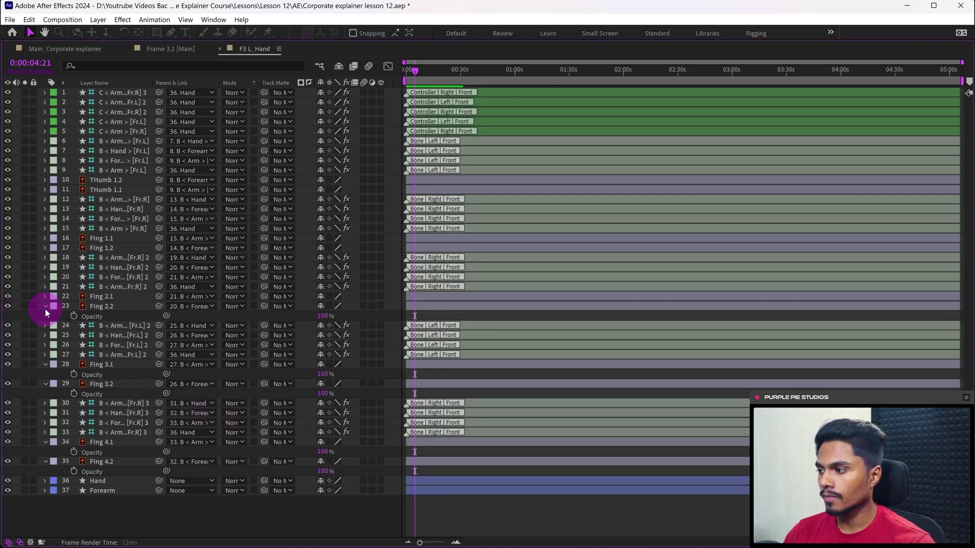
{"action": "left_click", "coordinate": [45, 307]}
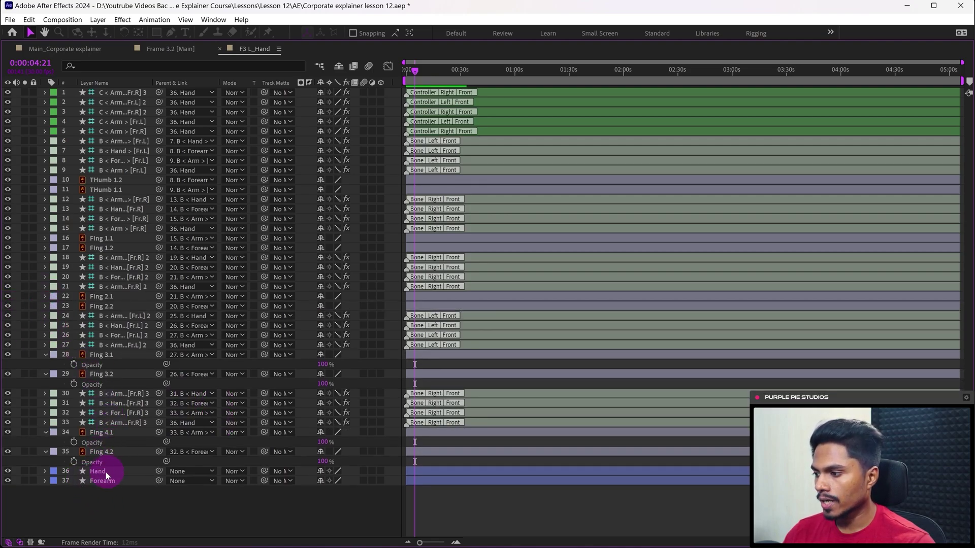
{"action": "left_click", "coordinate": [103, 472]}
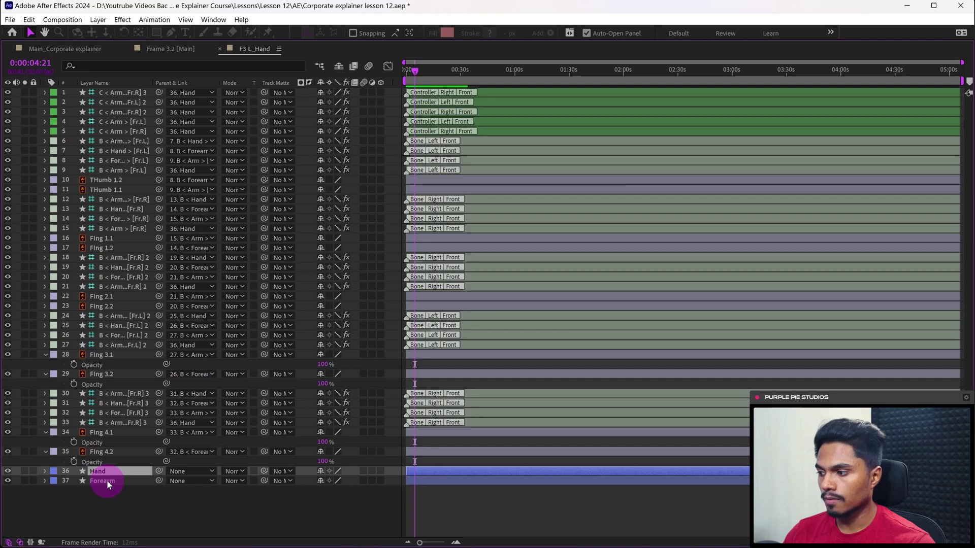
{"action": "left_click", "coordinate": [107, 481]}
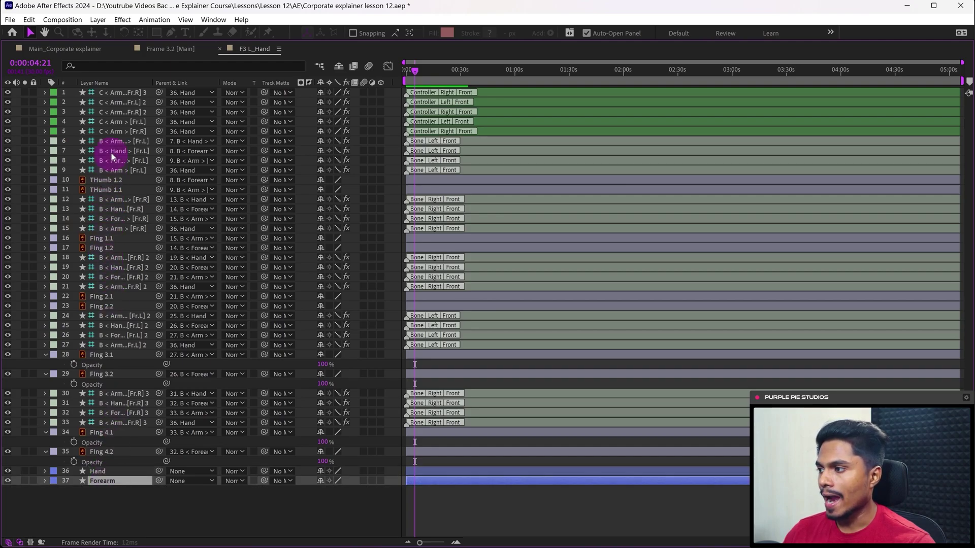
{"action": "left_click", "coordinate": [134, 92], "text": "shift"}
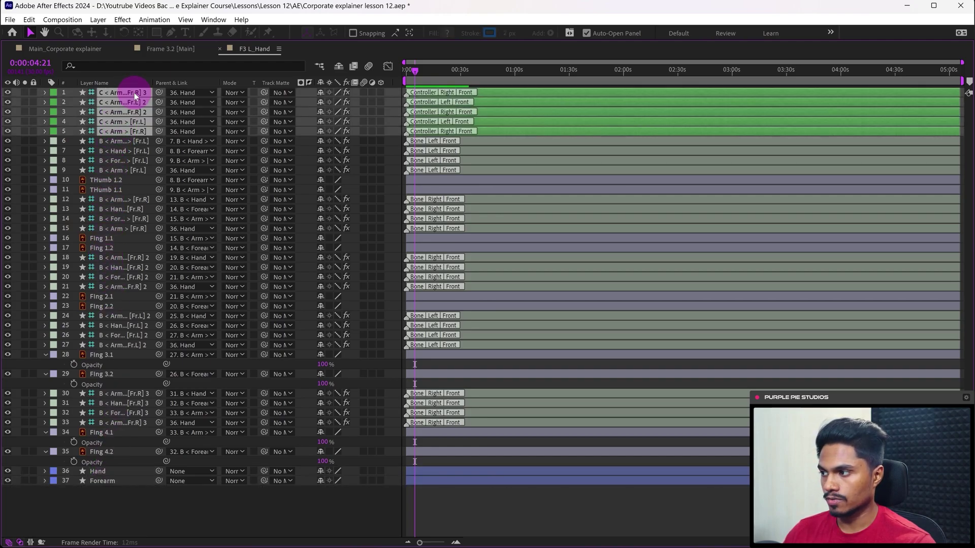
{"action": "left_click", "coordinate": [122, 142]}
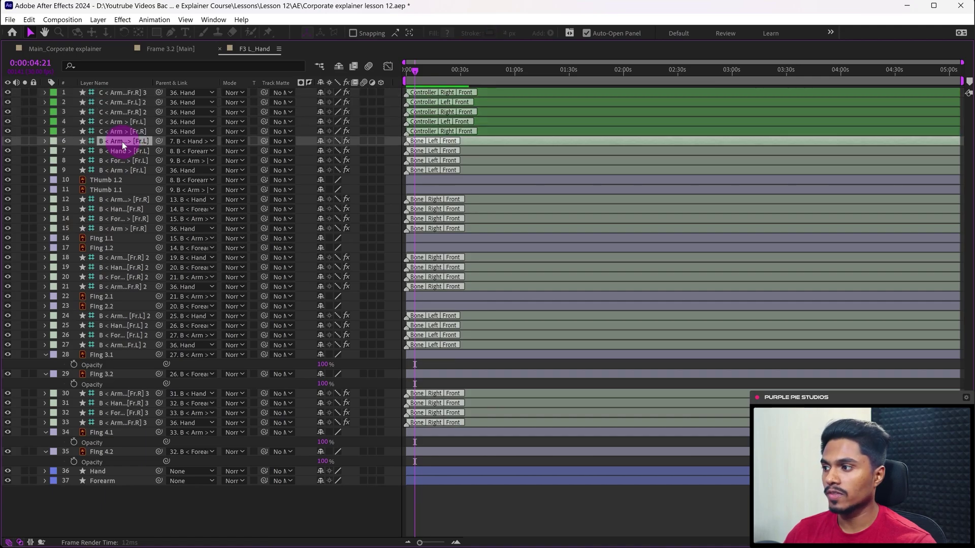
{"action": "left_click", "coordinate": [100, 451], "text": "shift"}
{"action": "left_click", "coordinate": [43, 434]}
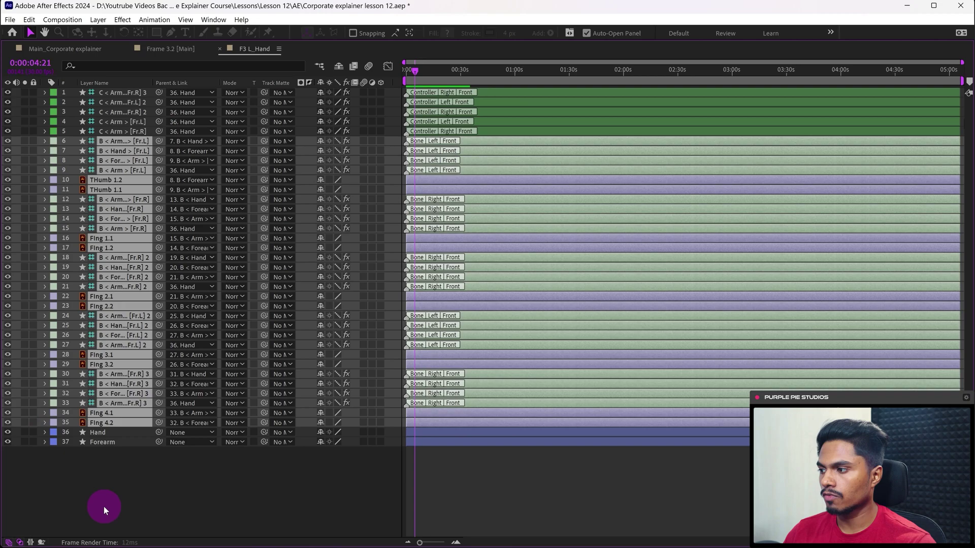
{"action": "left_click", "coordinate": [104, 507]}
{"action": "left_click", "coordinate": [115, 405]}
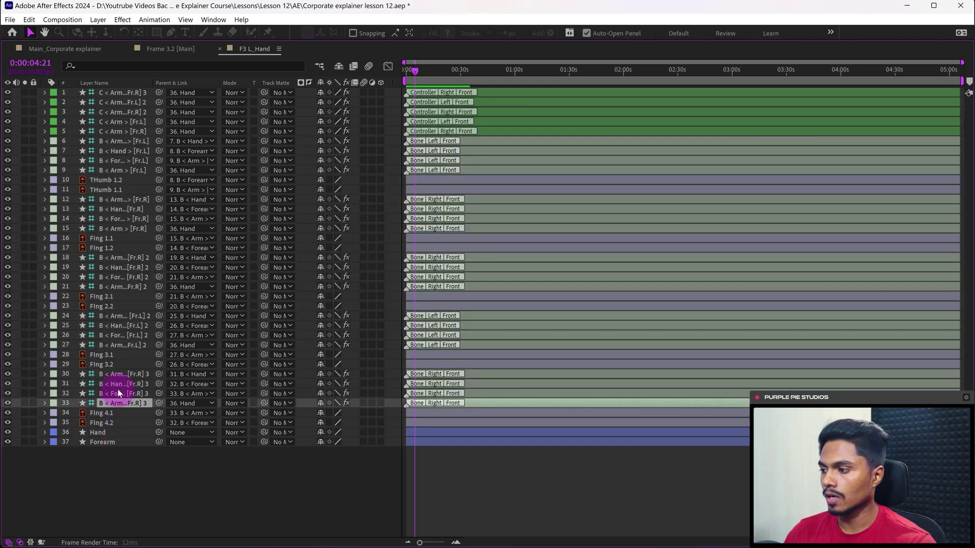
{"action": "left_click", "coordinate": [179, 484]}
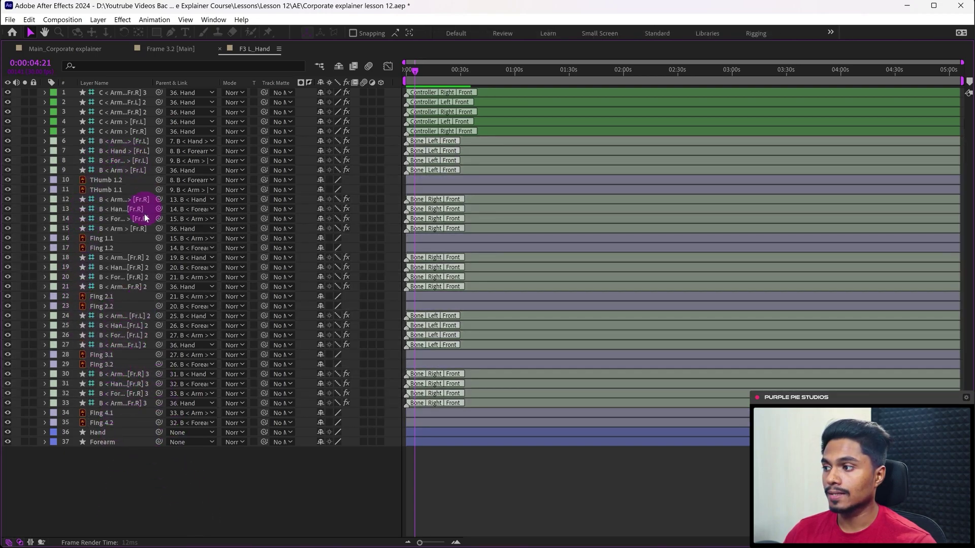
Select all the Duik bone layers, mark them as shy, lock them, and hide shy layers in the timeline
{"action": "double_click", "coordinate": [245, 52]}
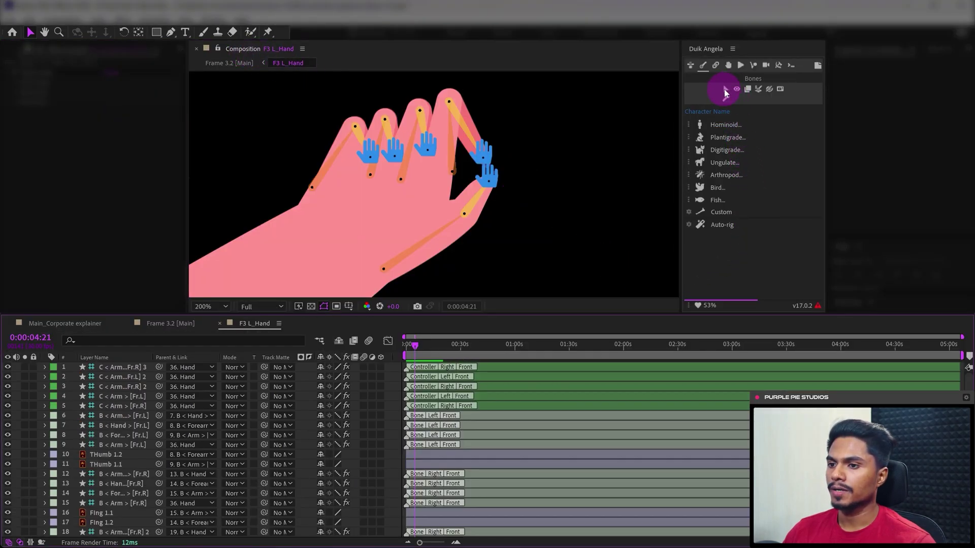
{"action": "left_click", "coordinate": [725, 90]}
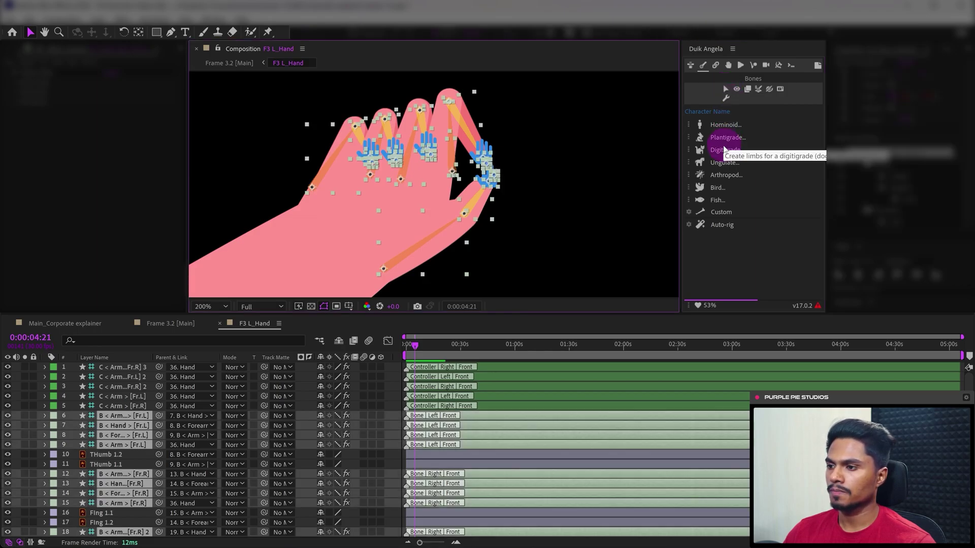
{"action": "left_click", "coordinate": [724, 148]}
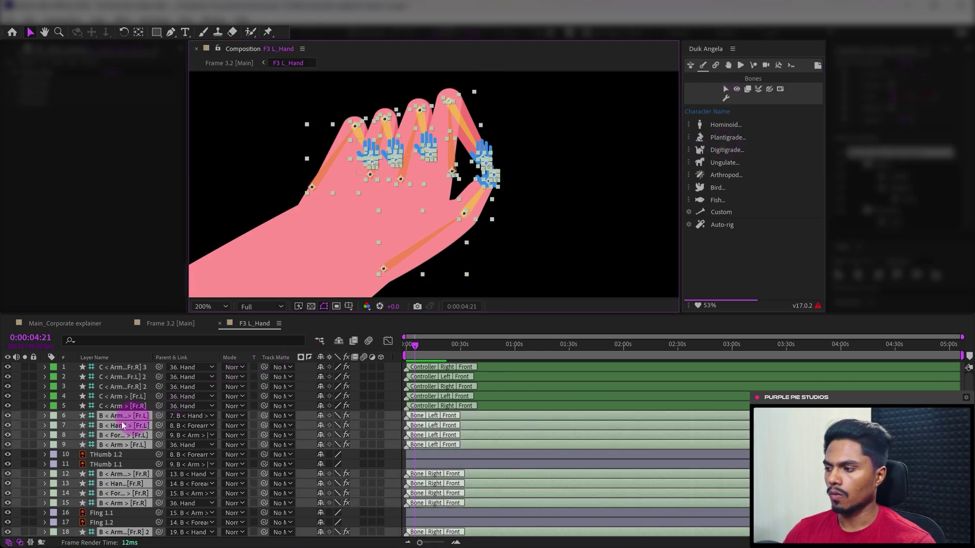
{"action": "left_click", "coordinate": [321, 415]}
{"action": "left_click", "coordinate": [33, 416]}
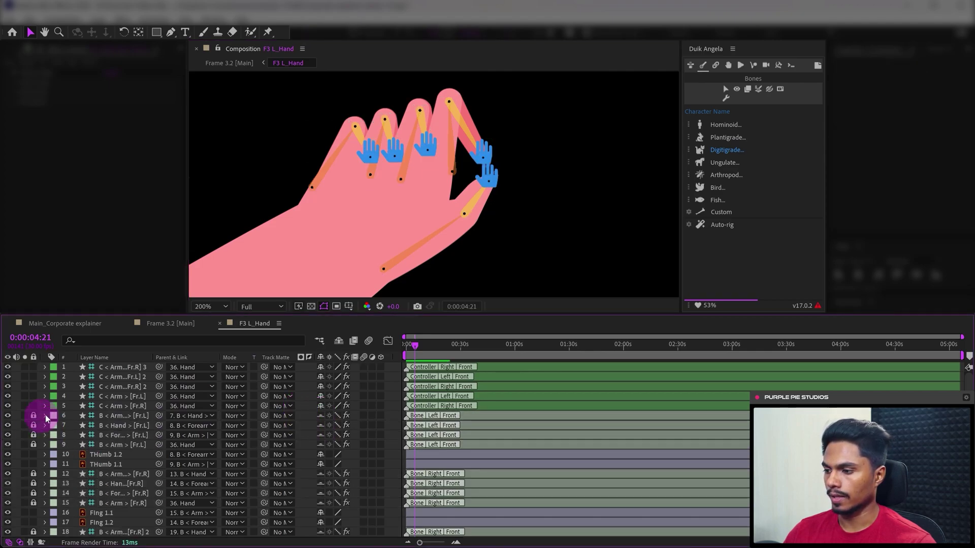
{"action": "left_click", "coordinate": [338, 342]}
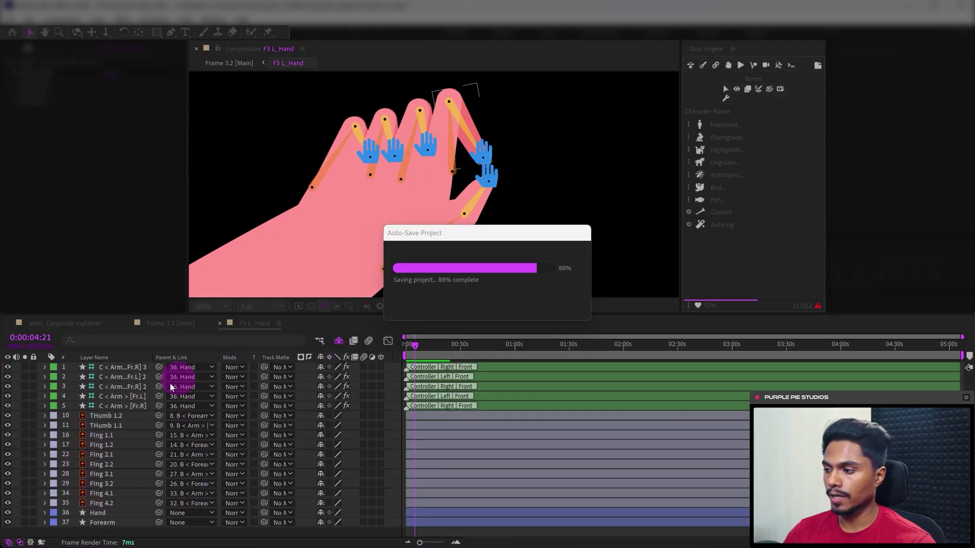
Lock all thumb and finger artwork layers, from THumb 1.2 to Fing 4.2, and hide them from the timeline as shy
{"action": "left_click", "coordinate": [117, 417]}
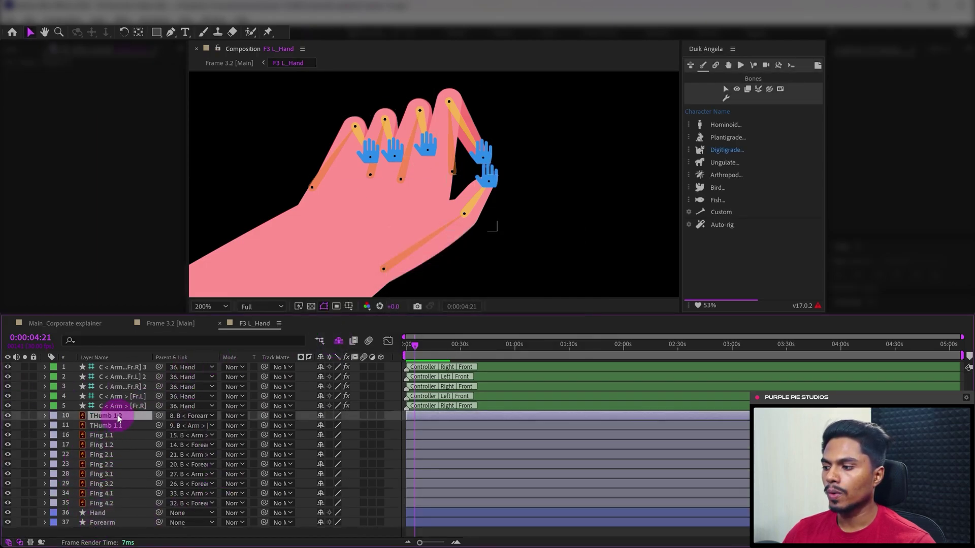
{"action": "left_click", "coordinate": [102, 503], "text": "shift"}
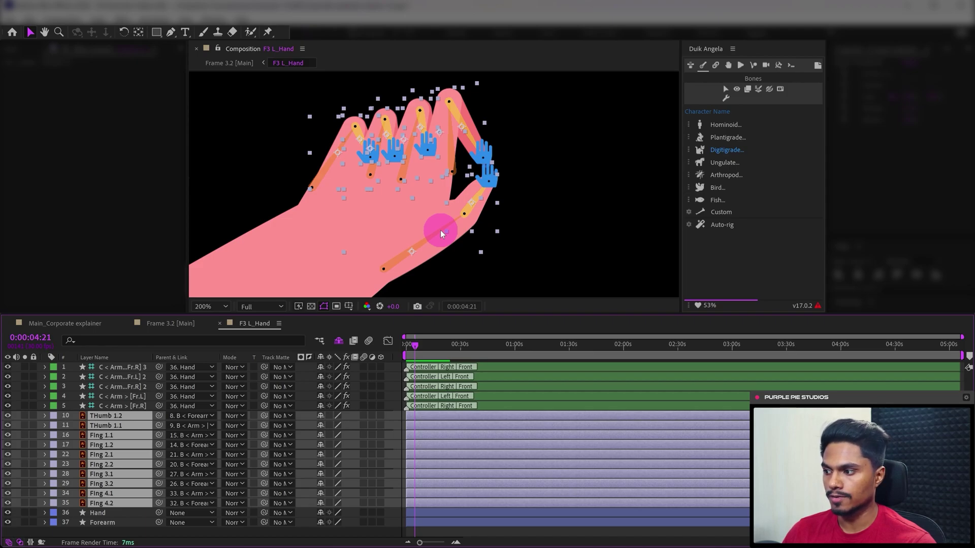
{"action": "left_click", "coordinate": [33, 416]}
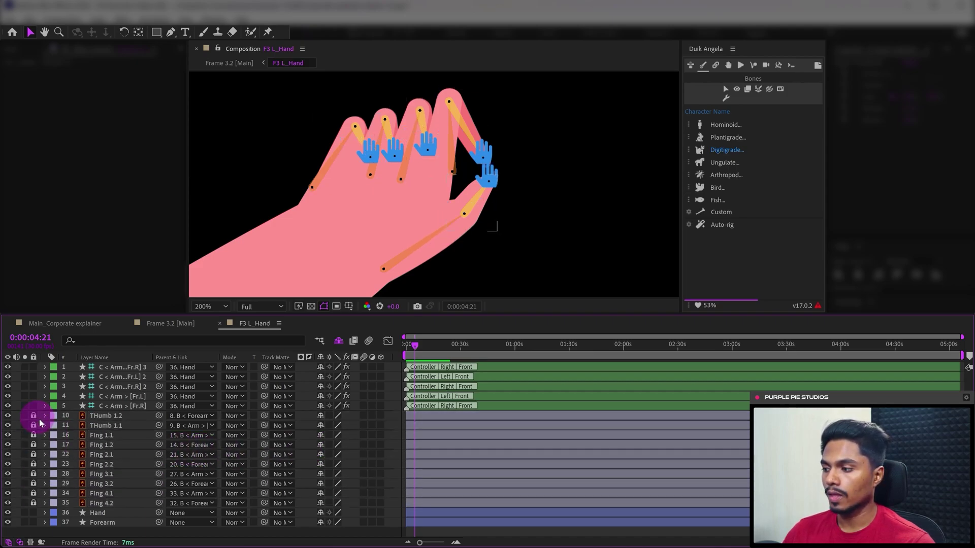
{"action": "left_click", "coordinate": [323, 416]}
{"action": "left_click", "coordinate": [323, 416]}
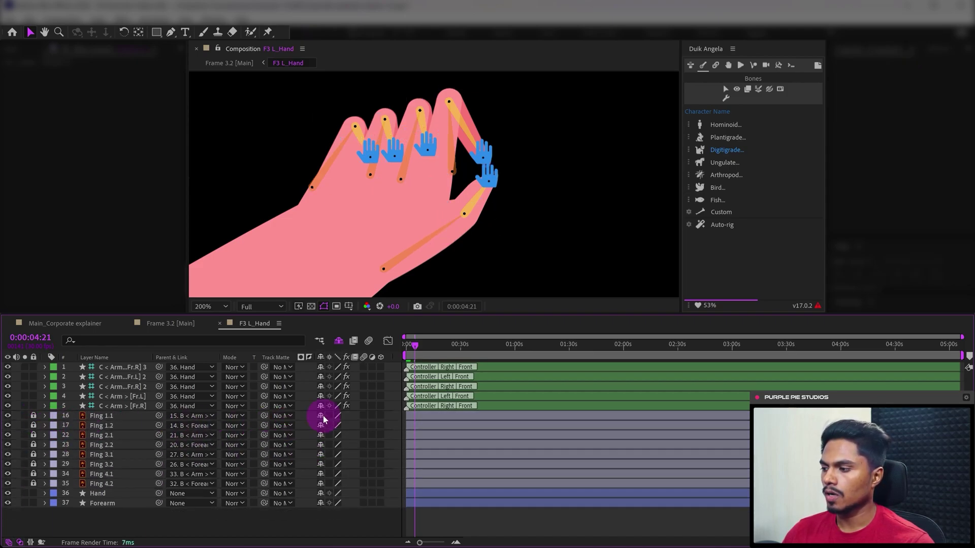
{"action": "left_click", "coordinate": [323, 416]}
{"action": "left_click", "coordinate": [324, 416]}
{"action": "left_click", "coordinate": [324, 415]}
{"action": "left_click", "coordinate": [324, 416]}
{"action": "left_click", "coordinate": [324, 415]}
{"action": "left_click", "coordinate": [323, 416]}
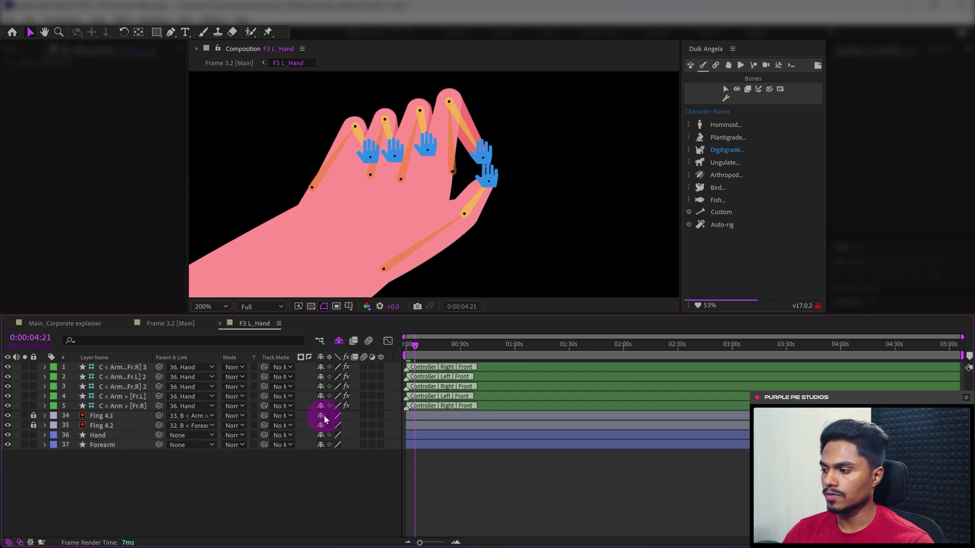
{"action": "left_click", "coordinate": [324, 415]}
{"action": "left_click", "coordinate": [325, 416]}
Try bending finger 1 by moving its controller up and outward, and undo the move
{"action": "left_click", "coordinate": [120, 406]}
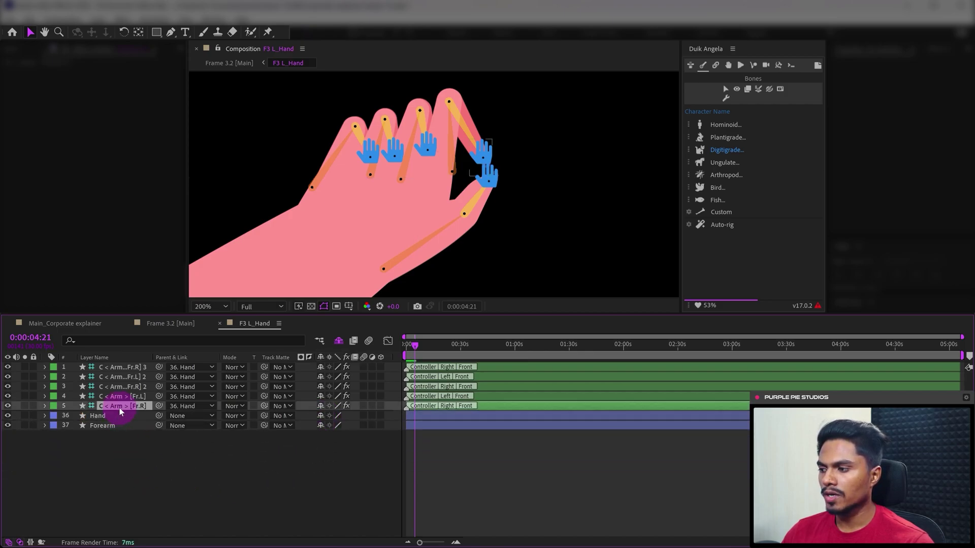
{"action": "left_click_drag", "start_coordinate": [488, 158], "coordinate": [500, 141]}
{"action": "key", "text": "ctrl+z"}
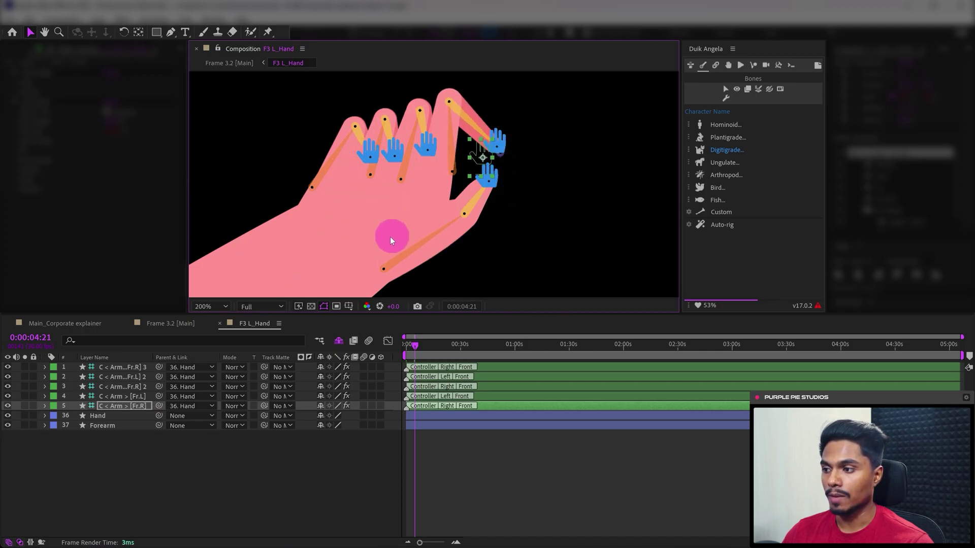
Rename finger 1's controller layer to Fing 1
{"action": "left_click", "coordinate": [129, 386]}
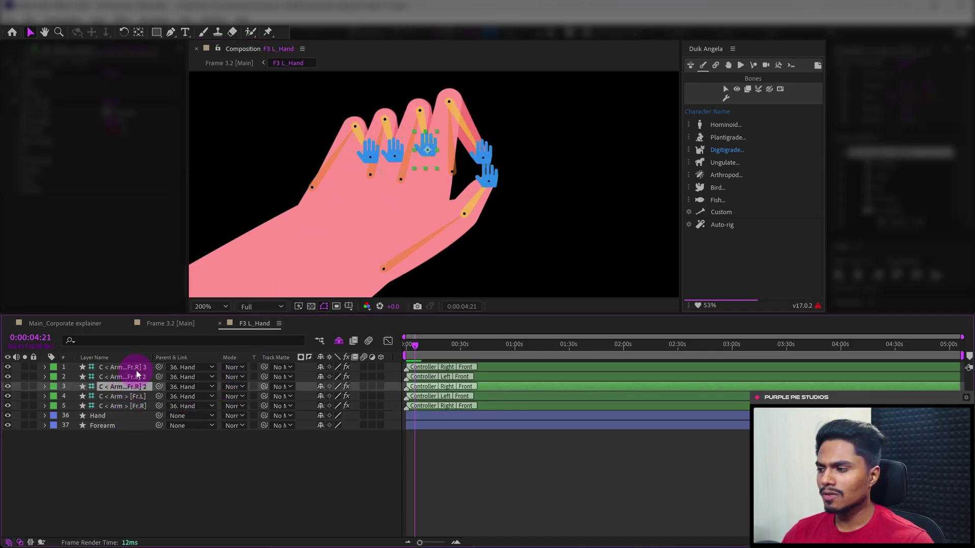
{"action": "left_click", "coordinate": [125, 405]}
{"action": "key", "text": "Return"}
{"action": "type", "text": "Fing 1"}
{"action": "key", "text": "Return"}
Rename the thumb's controller layer to Thumb and move it to the top of the layer stack
{"action": "left_click", "coordinate": [119, 388]}
{"action": "left_click", "coordinate": [118, 397]}
{"action": "key", "text": "Return"}
{"action": "type", "text": "Thum"}
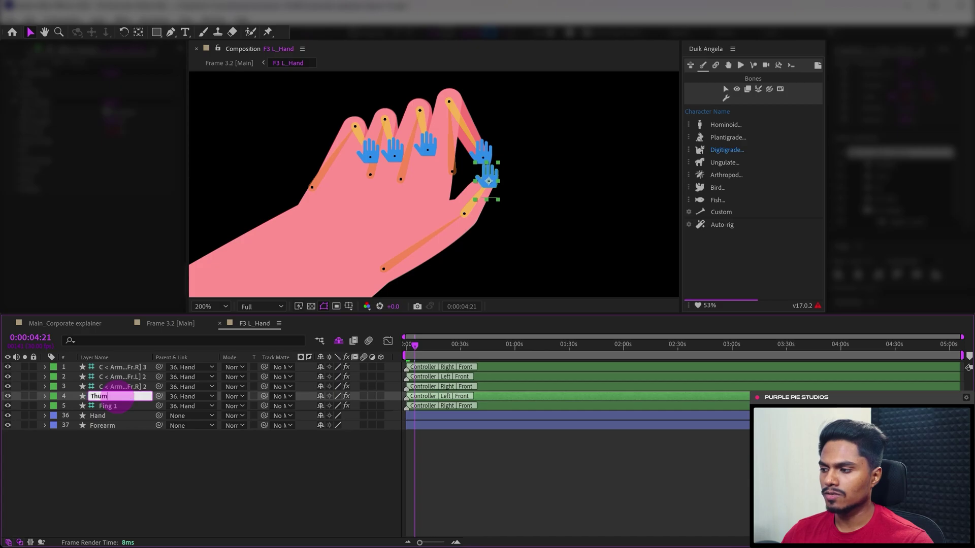
{"action": "type", "text": "b"}
{"action": "key", "text": "Return"}
{"action": "left_click_drag", "start_coordinate": [117, 397], "coordinate": [131, 364]}
Rename the three remaining finger controller layers to Fing 2, Fing 3 and Fing 4, in order going up the layer stack
{"action": "left_click", "coordinate": [116, 397]}
{"action": "key", "text": "Return"}
{"action": "type", "text": "Fing 2"}
{"action": "key", "text": "Return"}
{"action": "left_click", "coordinate": [120, 388]}
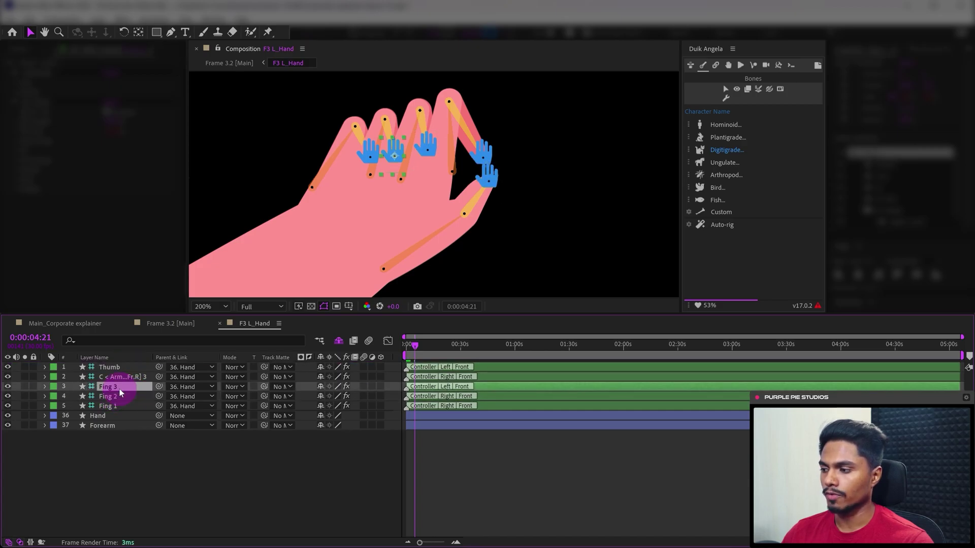
{"action": "left_click", "coordinate": [121, 376]}
{"action": "key", "text": "Return"}
{"action": "type", "text": "Fing 4"}
{"action": "key", "text": "Return"}
{"action": "left_click", "coordinate": [467, 472]}
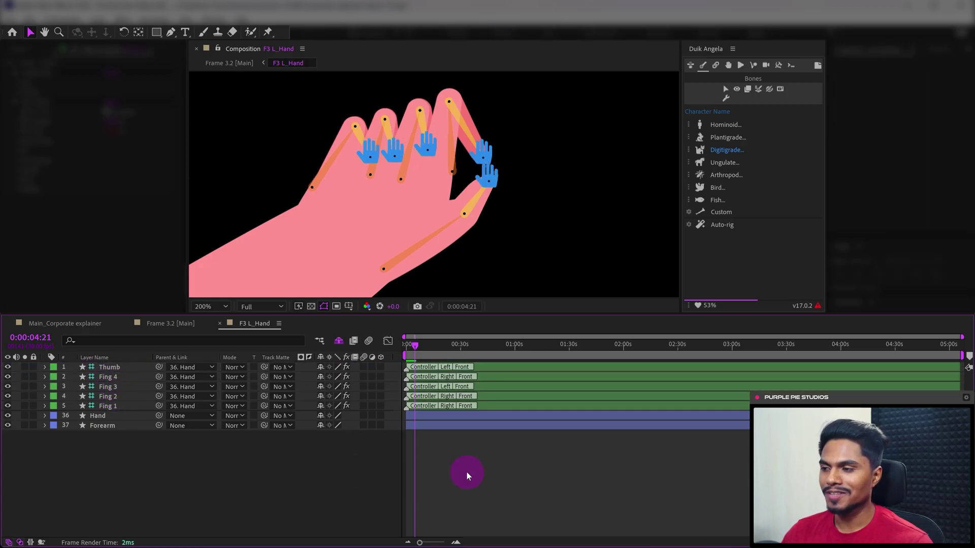